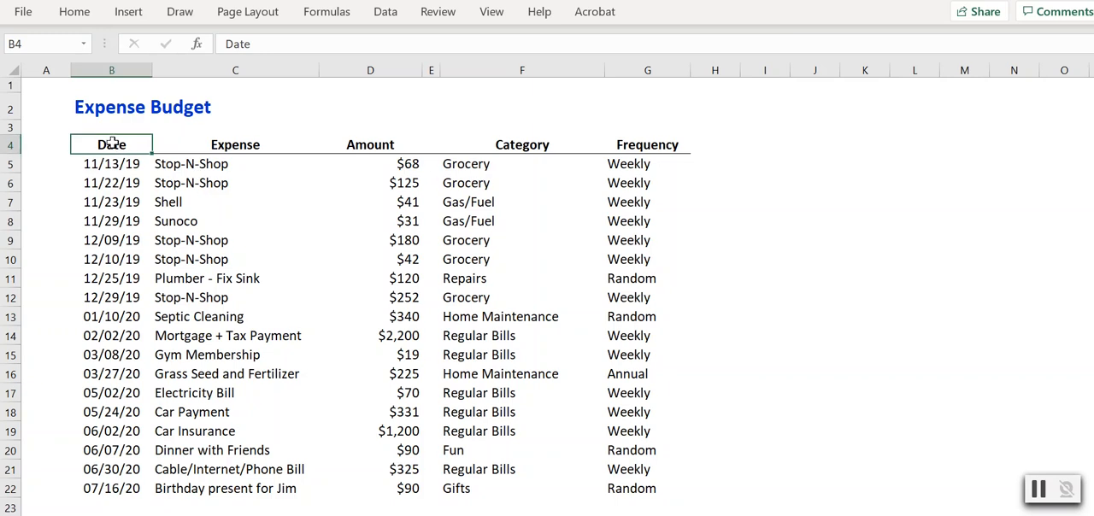
left_click_drag(144, 138, 630, 484)
right_click(548, 224)
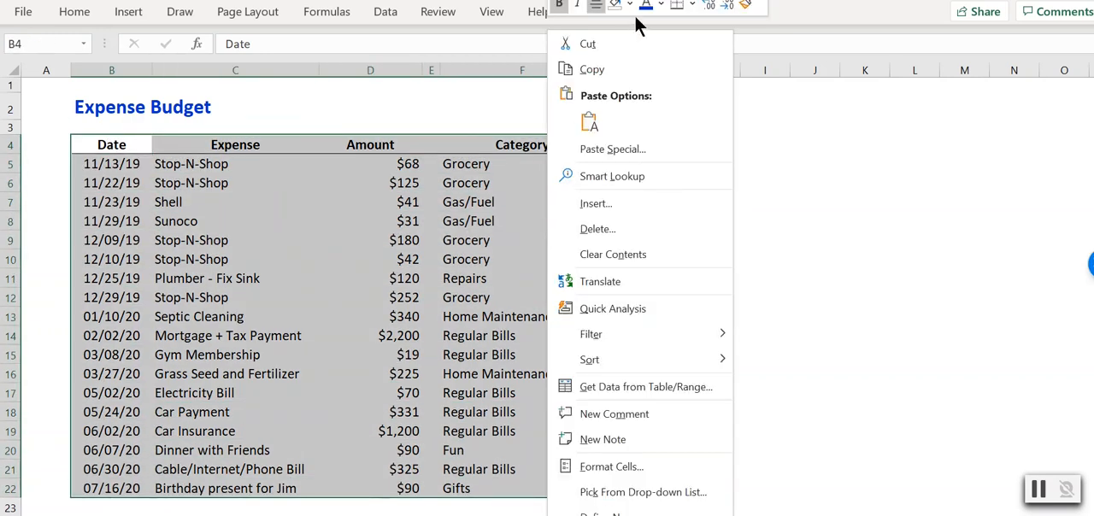
left_click(382, 15)
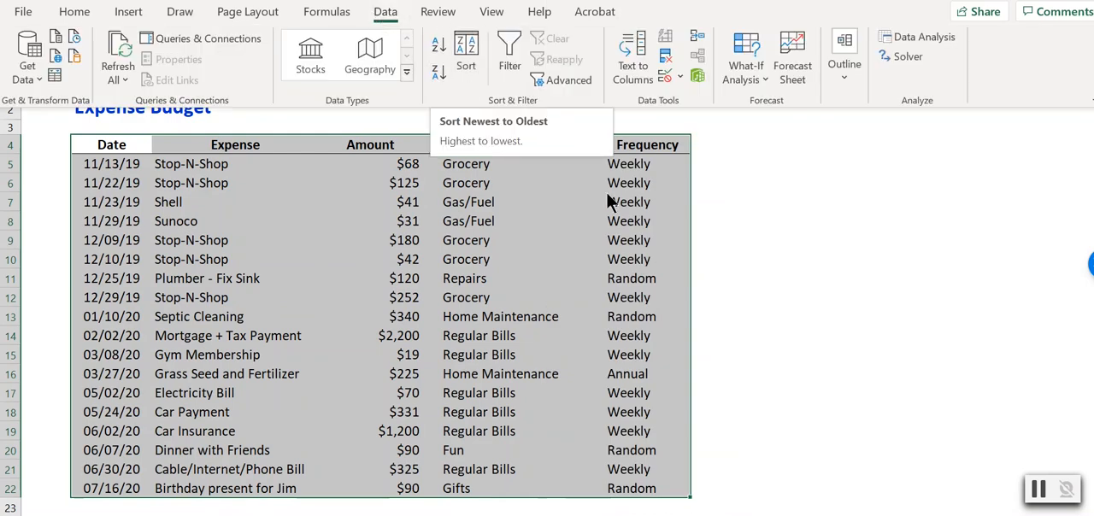
left_click(768, 231)
left_click(765, 225)
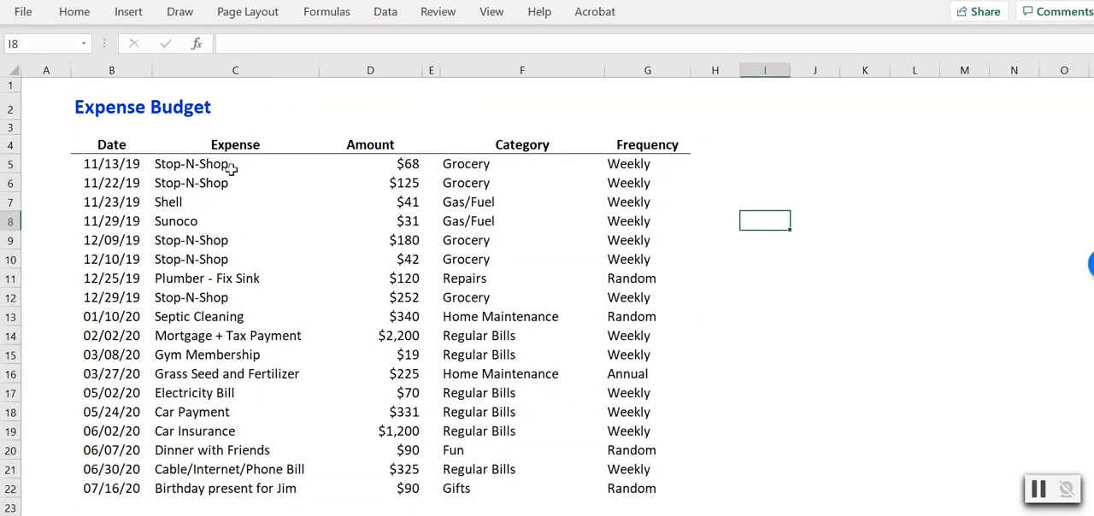
Look through the Expense column and the expense, amount and category entries of the first expense row.
left_click_drag(224, 166, 159, 487)
left_click(271, 162)
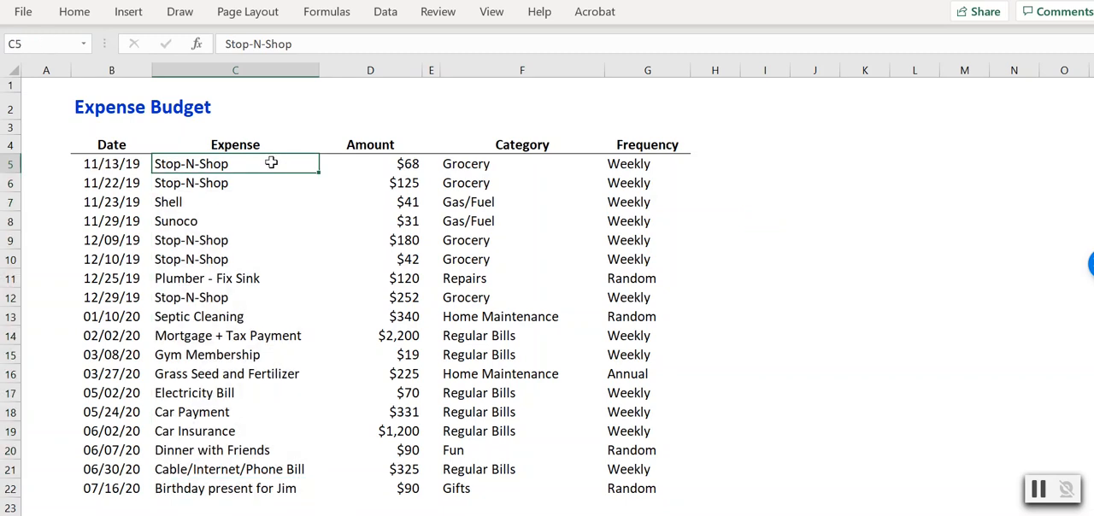
key("Right")
key("Right")
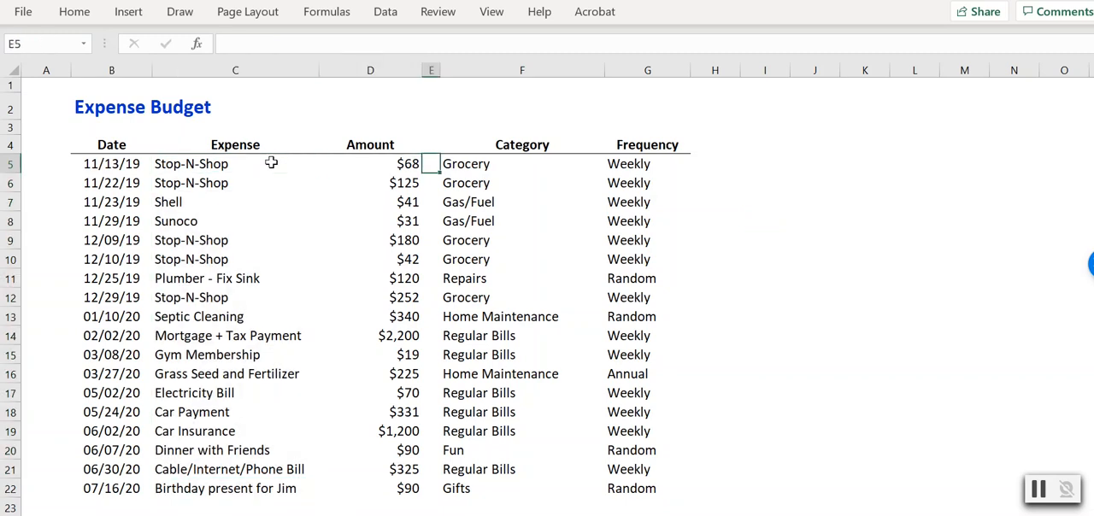
key("Right")
key("Left")
key("Left")
key("Left")
key("Left")
key("Right")
key("Right")
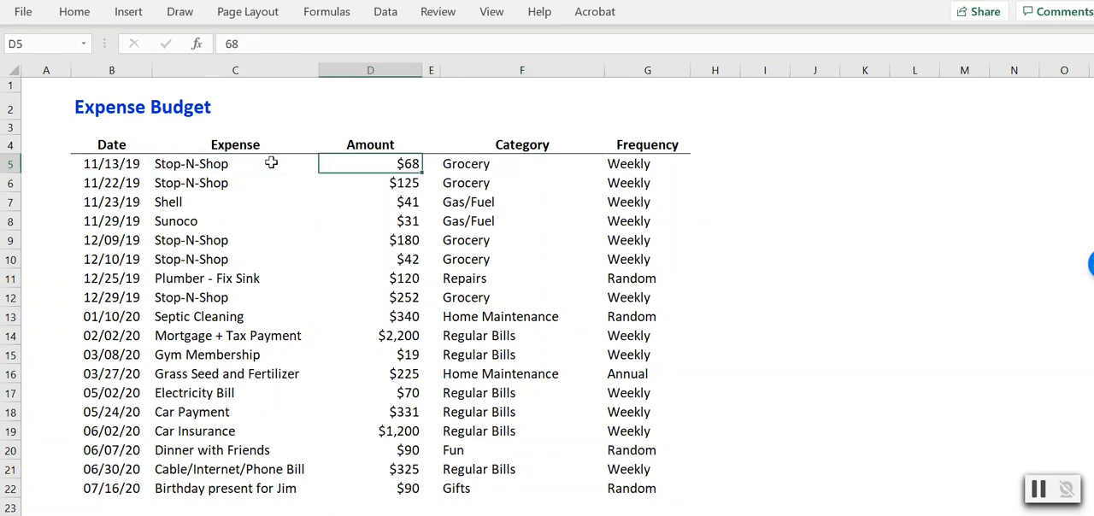
key("Right")
key("Right")
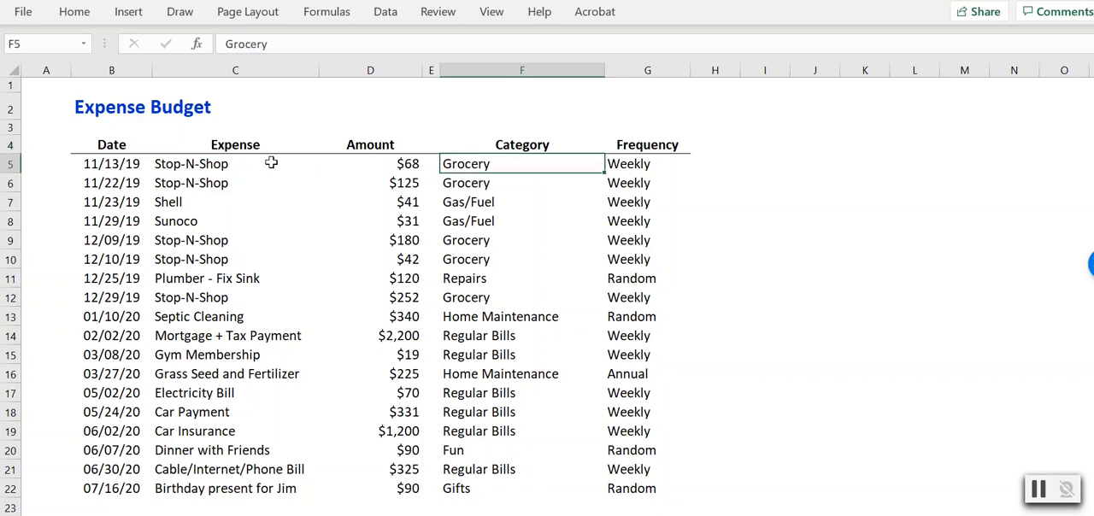
Review the Category column to see which categories occur and how they are ordered.
key("Down")
key("Down")
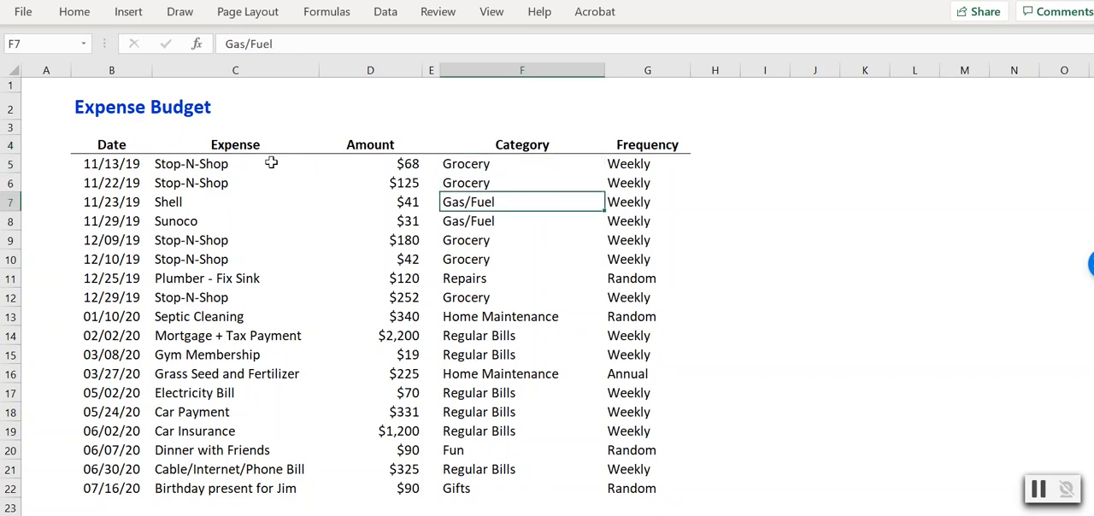
left_click(494, 318)
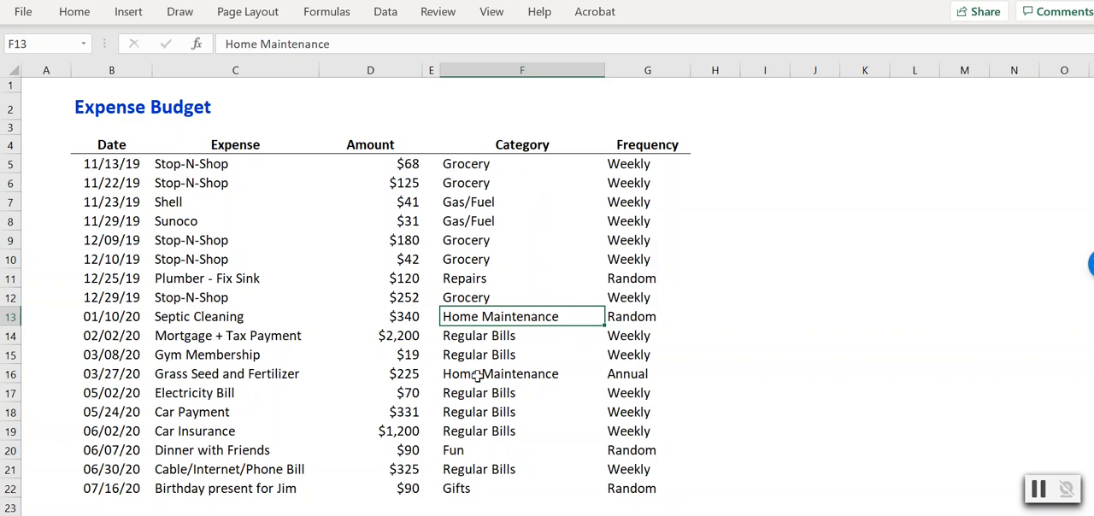
left_click_drag(488, 161, 478, 238)
left_click(514, 141)
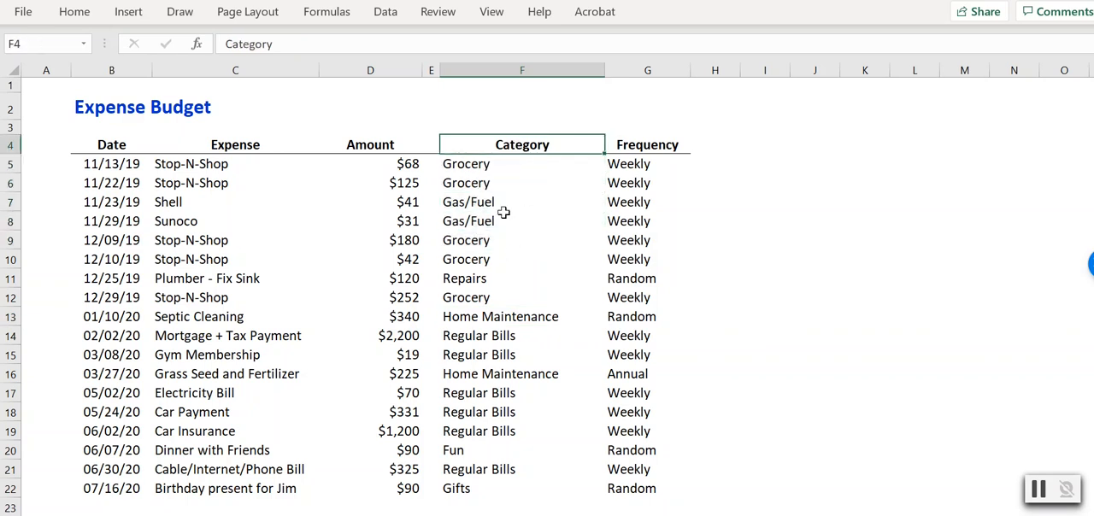
left_click(493, 333)
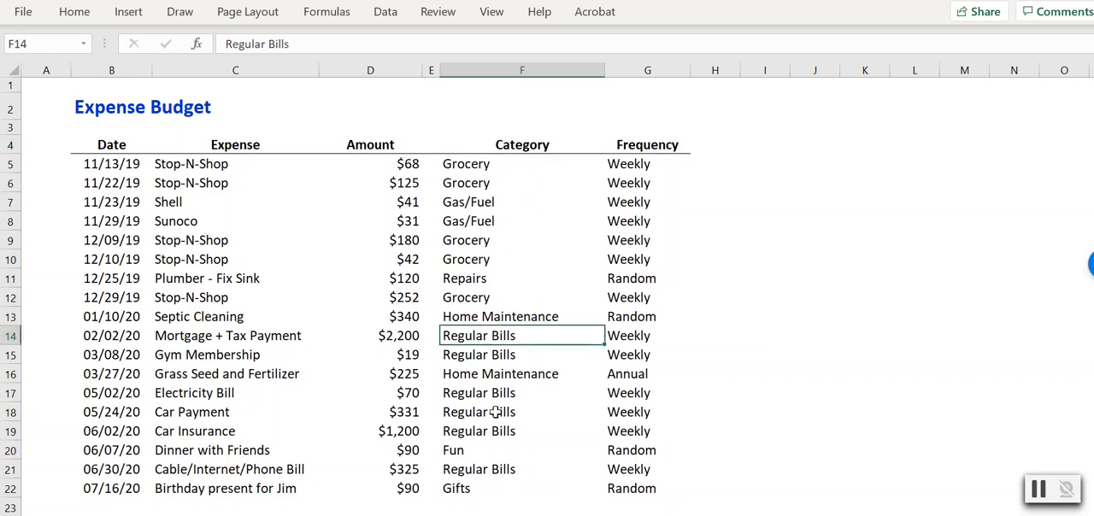
left_click(494, 161)
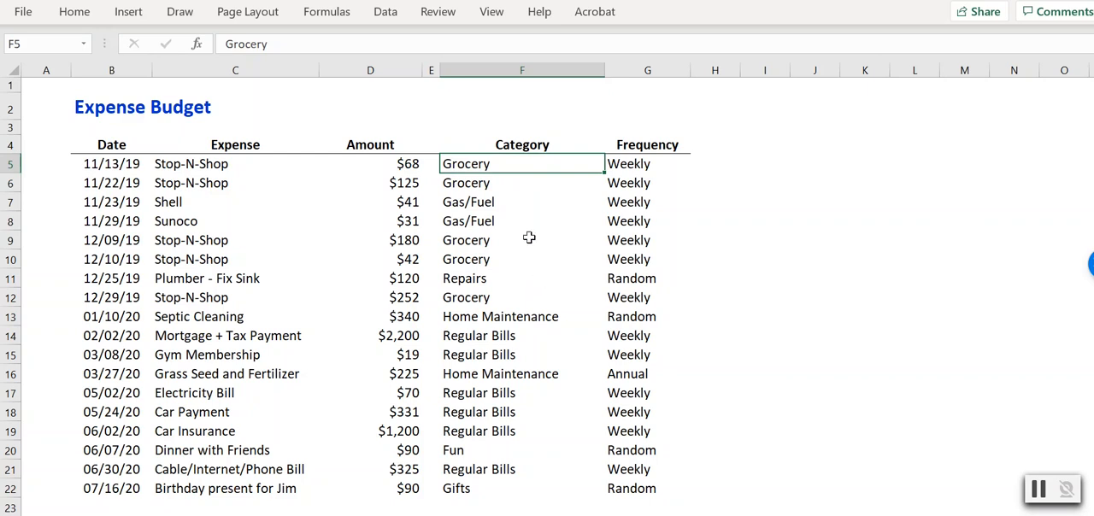
left_click(494, 199)
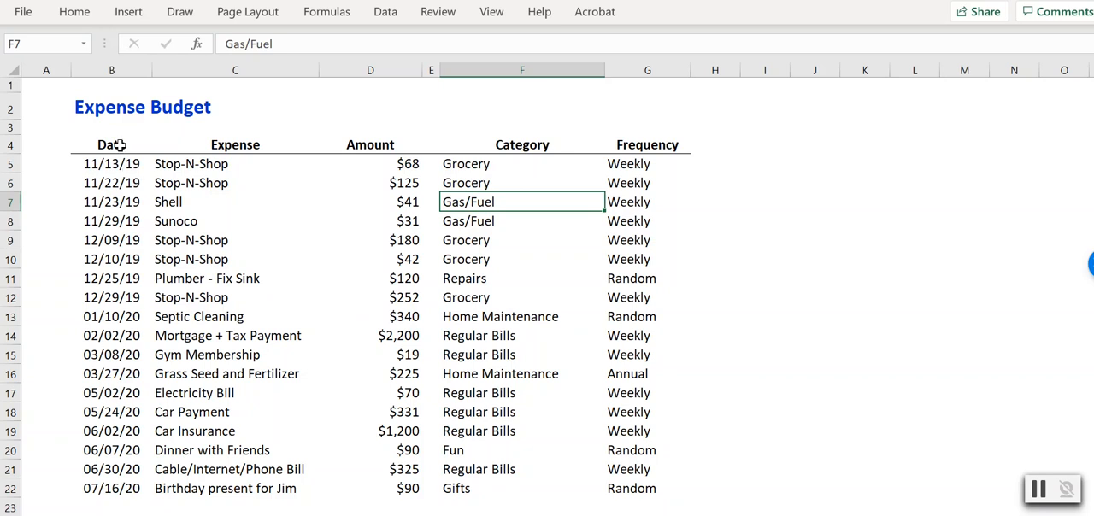
left_click(461, 431)
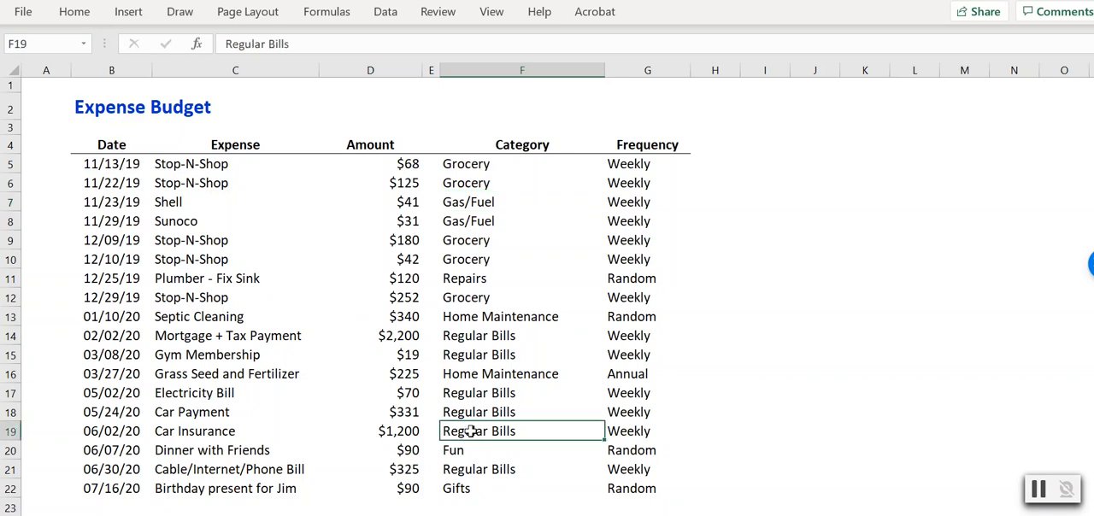
left_click(492, 222)
left_click(502, 167)
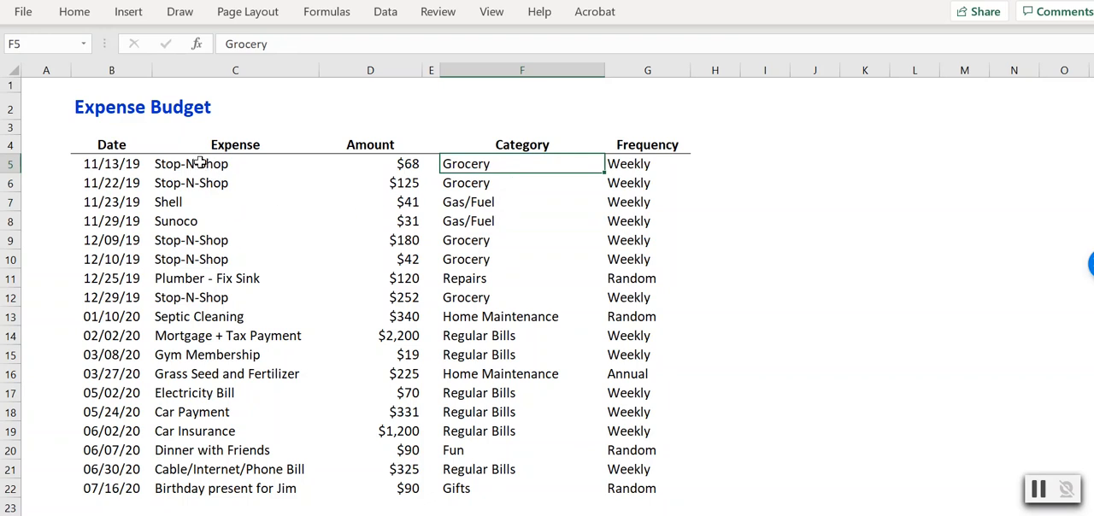
Open the Sort settings for the whole expense table, headings included in the selection, and keep the data marked as having headers.
left_click(112, 146)
left_click_drag(112, 145, 615, 488)
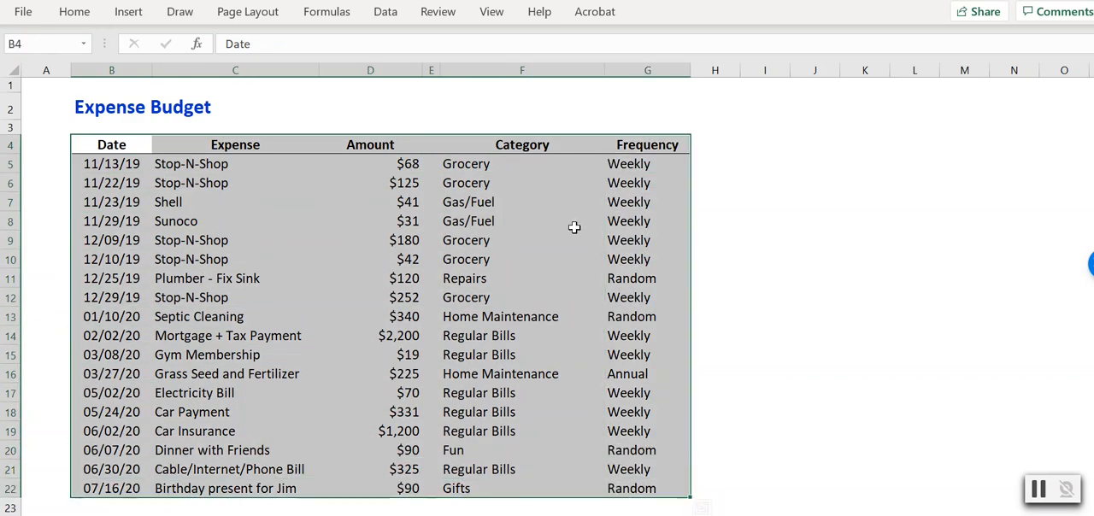
left_click(382, 15)
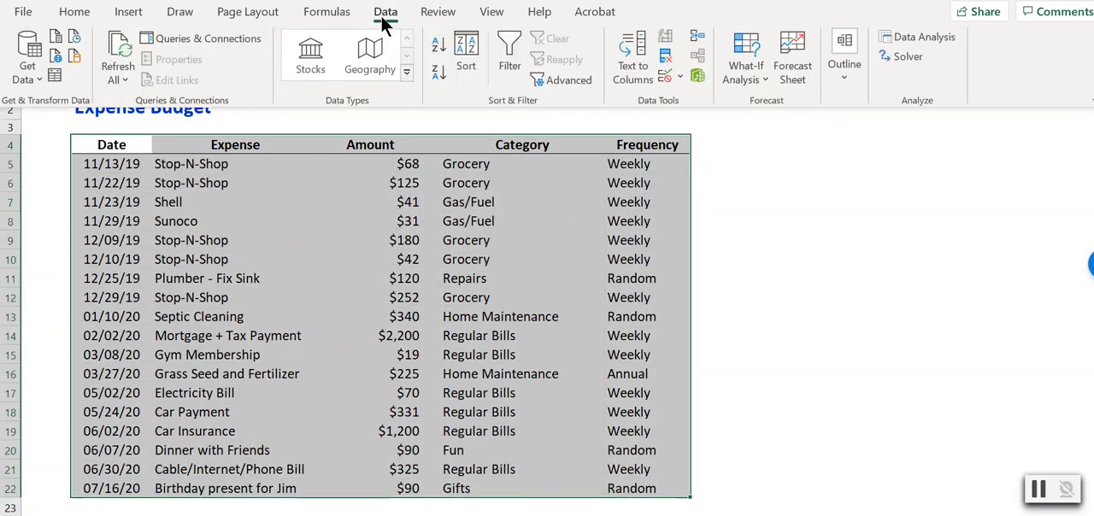
left_click(465, 67)
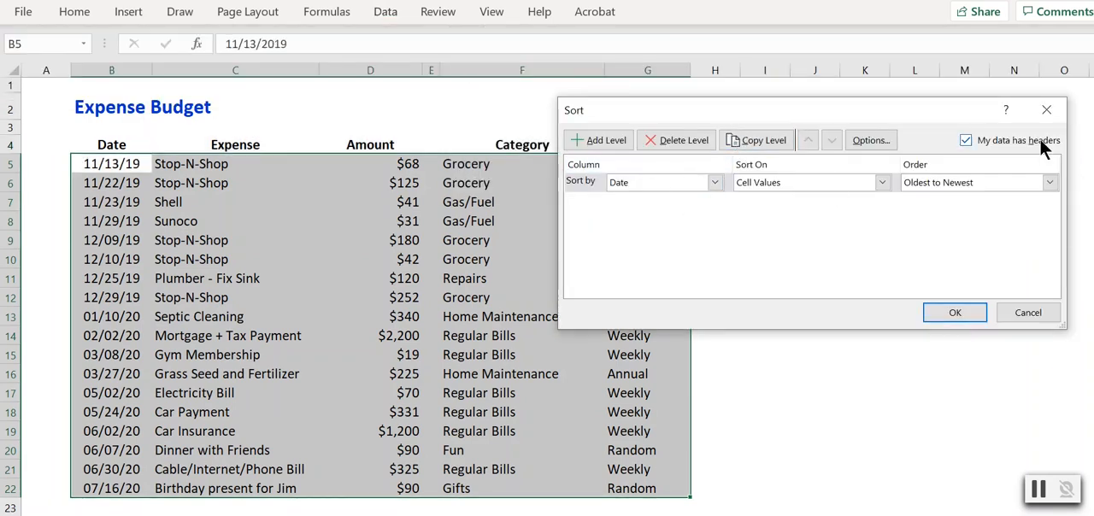
left_click(981, 141)
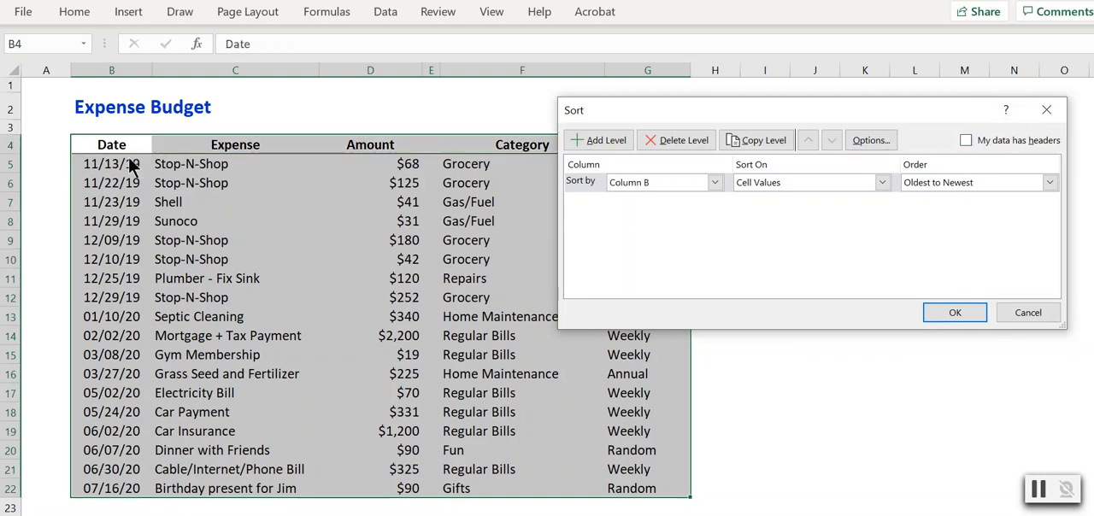
left_click(965, 140)
Sort the expense table by Category on cell values, in A to Z order.
left_click(715, 181)
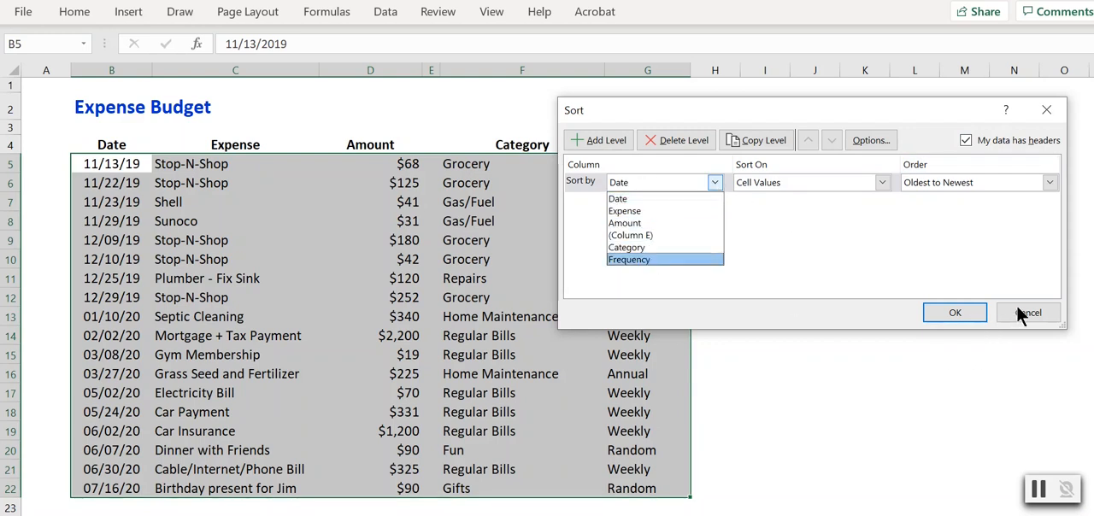
left_click(717, 182)
left_click(718, 182)
left_click(669, 241)
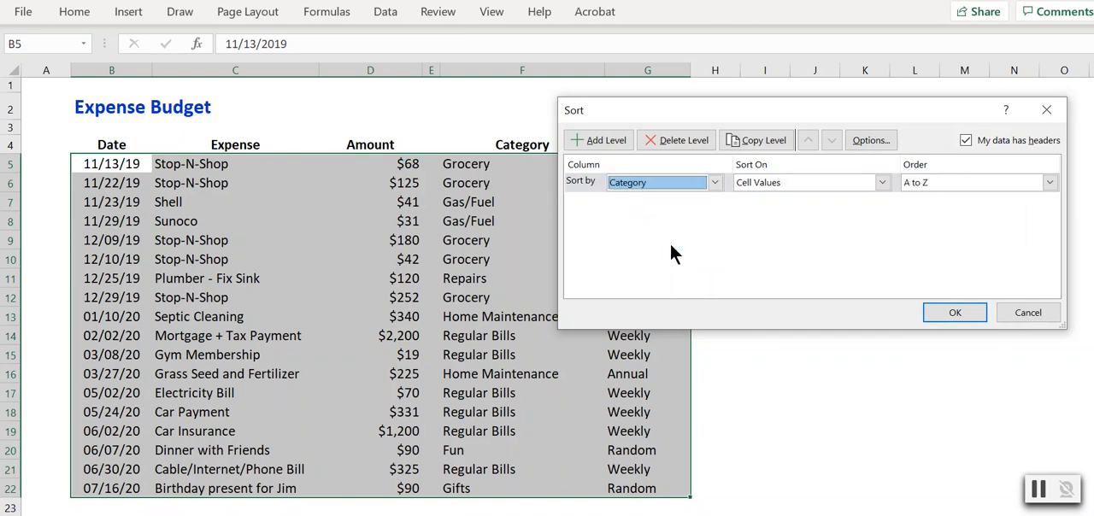
left_click(948, 312)
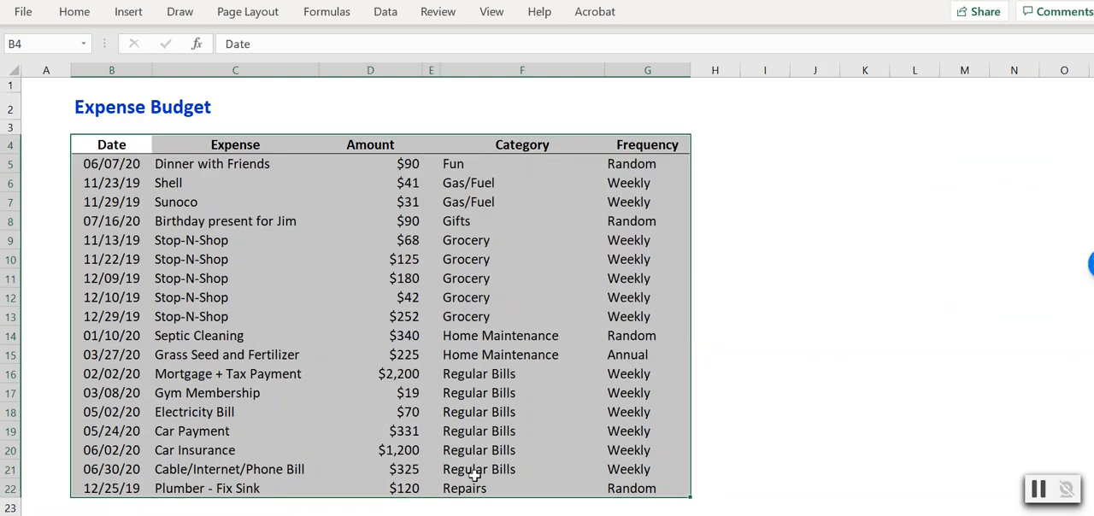
Reopen the Sort settings for the expense table and choose Custom List as the order for Category.
left_click(494, 14)
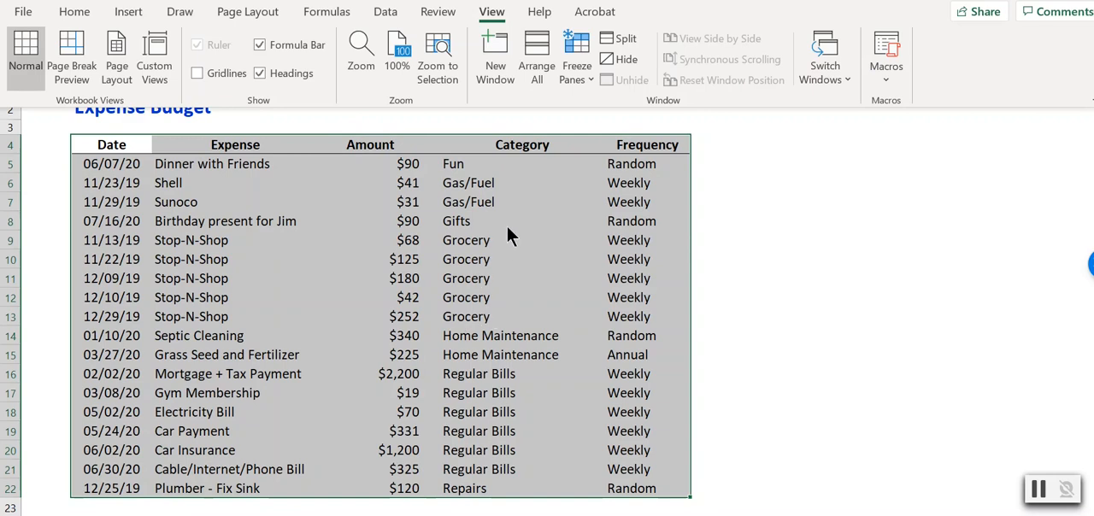
left_click(400, 13)
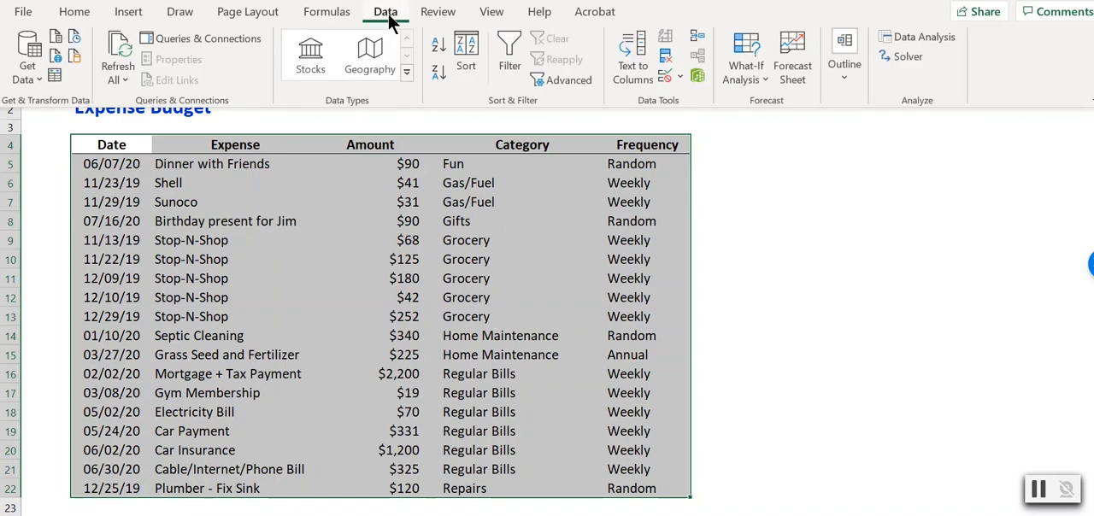
left_click(452, 51)
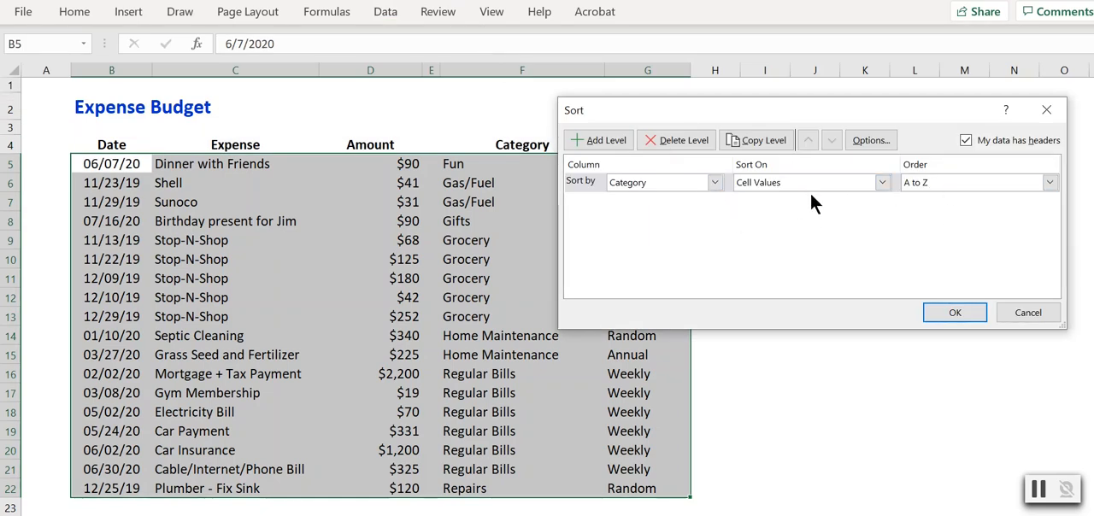
left_click(1049, 182)
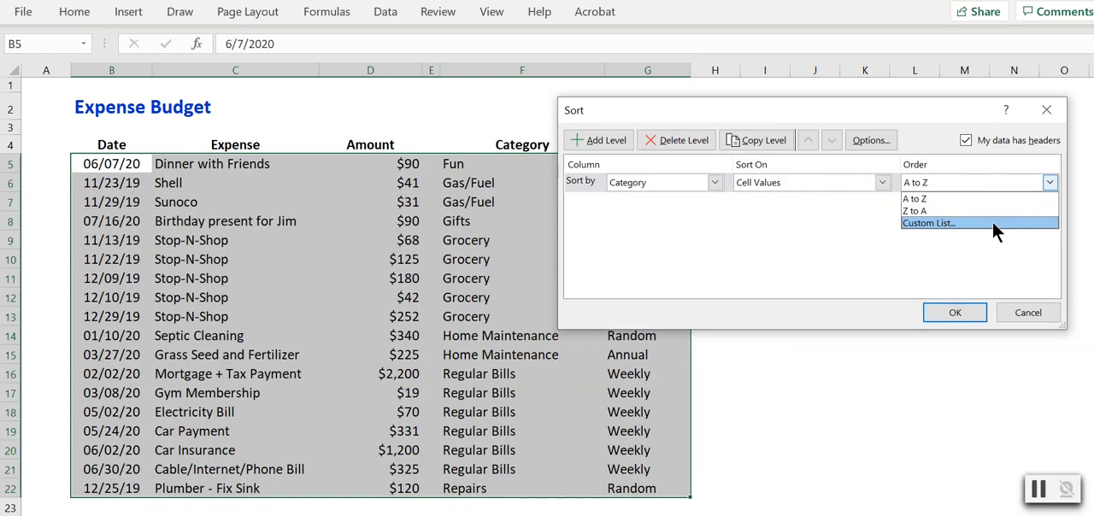
left_click(992, 222)
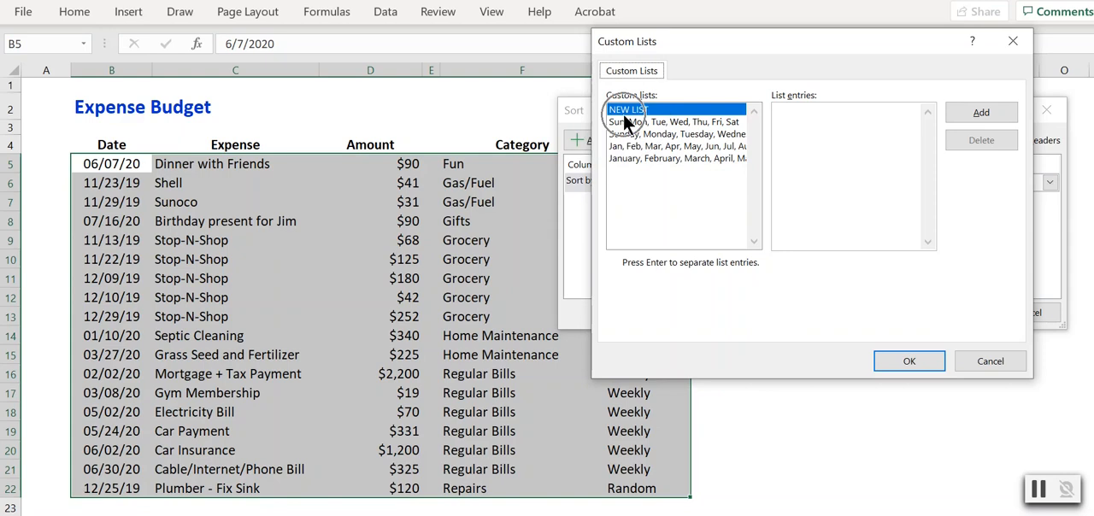
Add a custom list with the entries Regular Bills, Grocery, Gas/Fuel and sort the table's categories in that order.
left_click(808, 112)
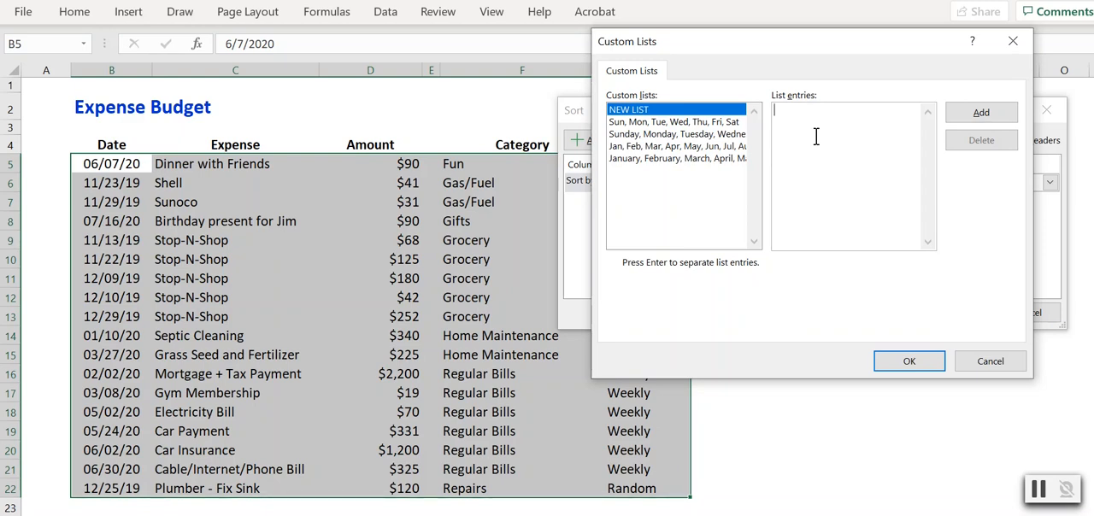
type("Regular Bills")
key("Return")
type("Grocery")
key("Return")
type("Gas/Fuel")
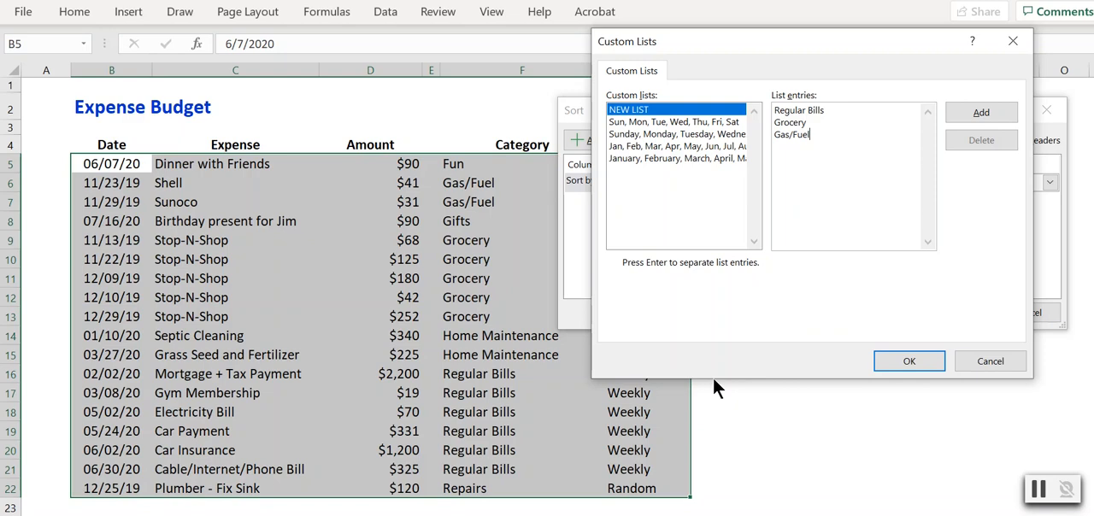
left_click(964, 108)
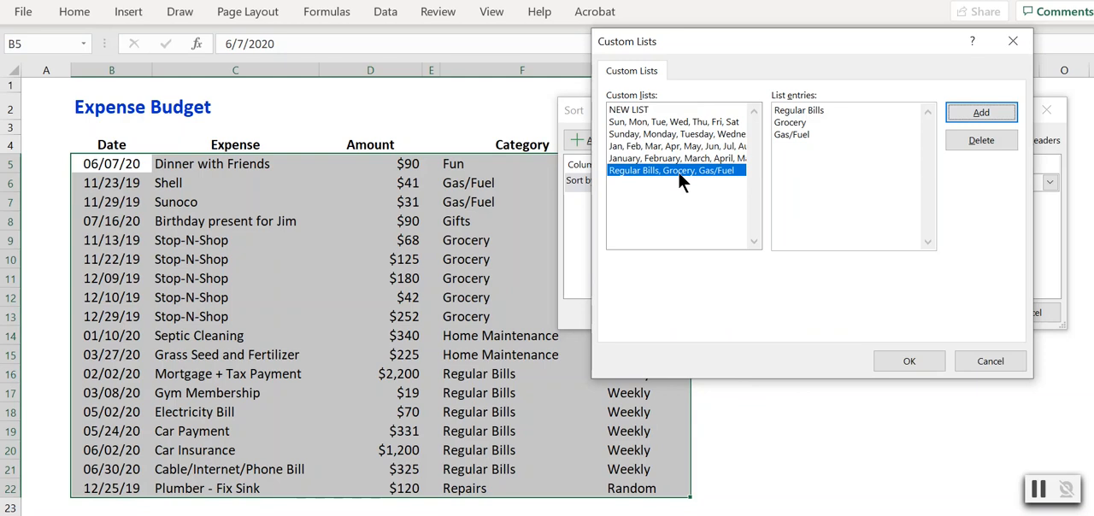
left_click(903, 358)
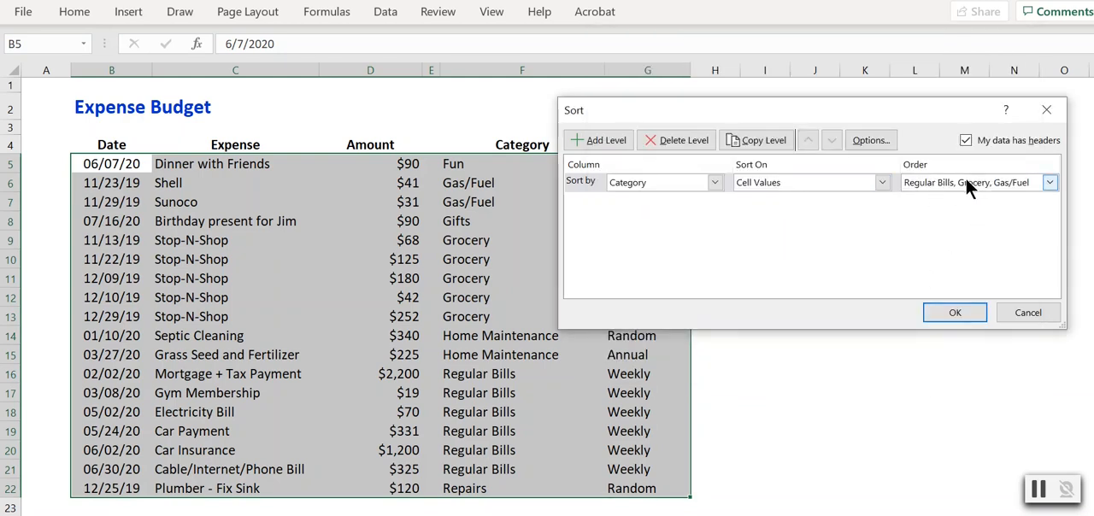
left_click(962, 310)
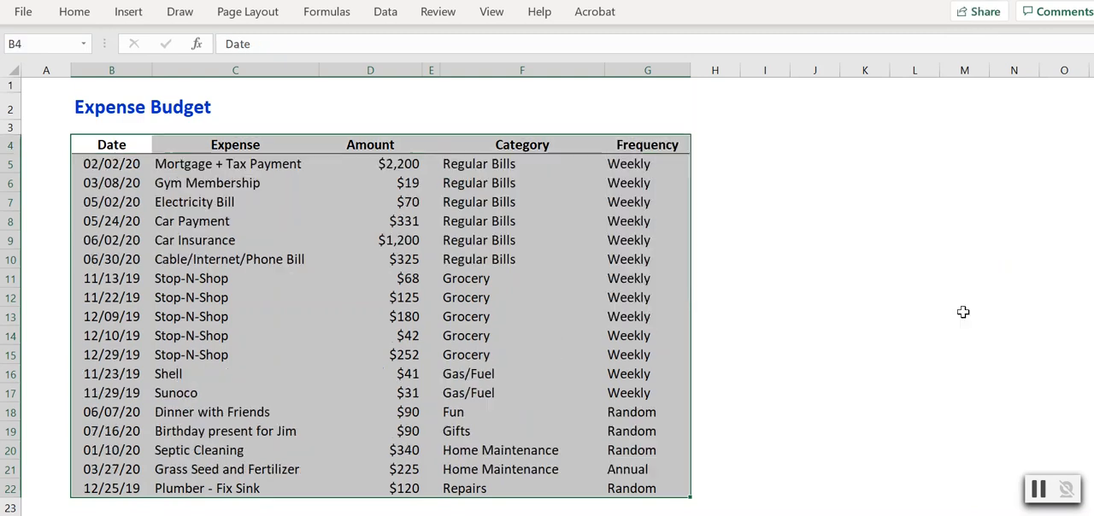
Check the order of the entries down the sorted Category column.
left_click(522, 163)
key("Down")
key("Down")
key("Down")
key("Down")
key("Down")
key("Down")
key("Down")
key("Down")
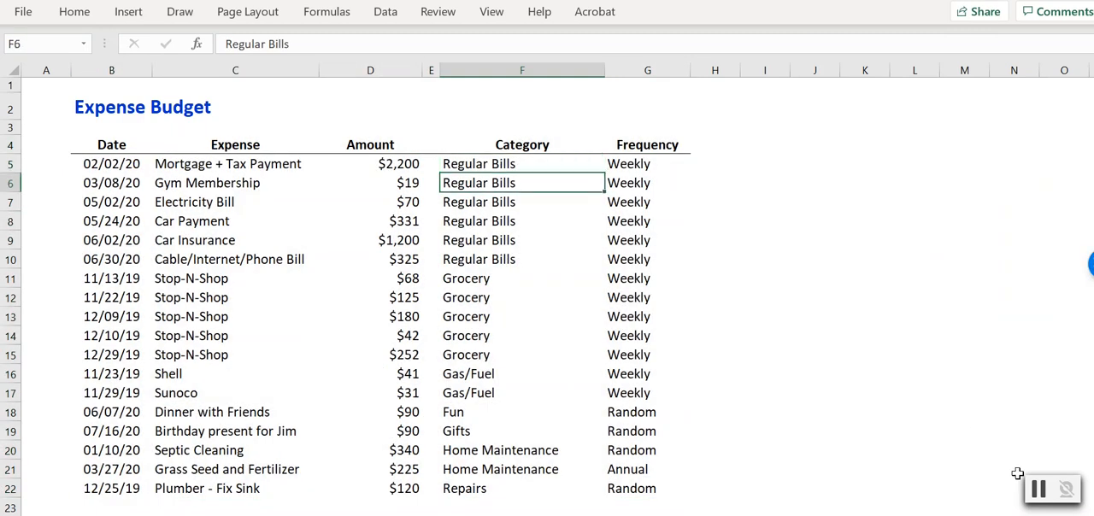
key("Down")
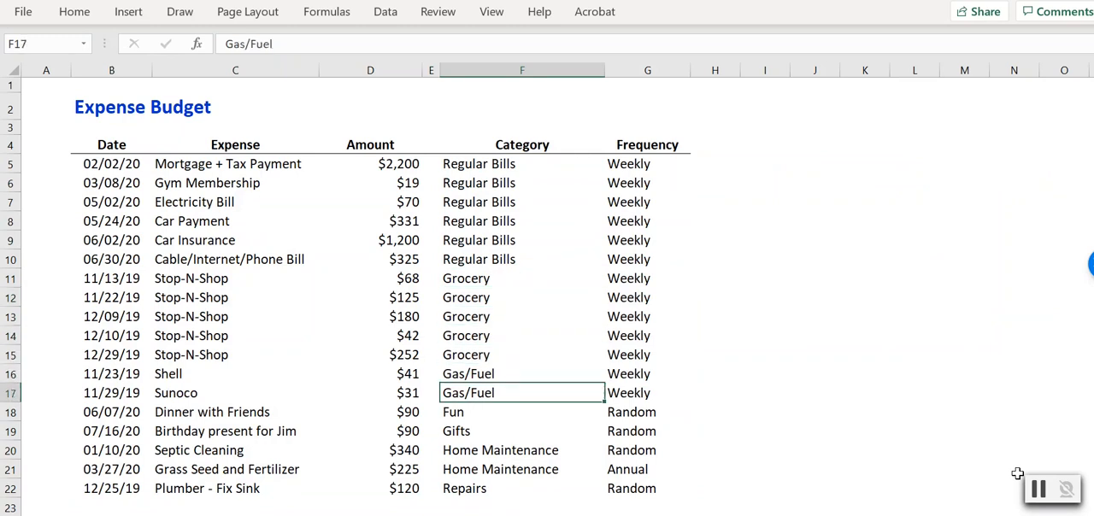
key("Down")
key("Down")
key("Down")
key("Down")
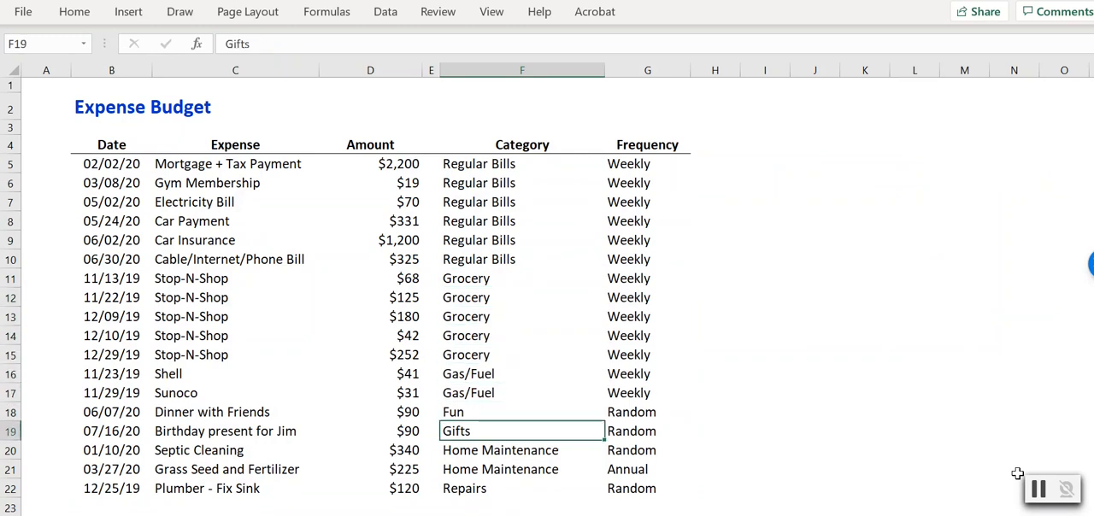
Examine the Category entries below the custom-list groups to see how the unlisted categories are ordered.
key("Down")
key("Up")
key("Up")
key("Up")
key("Up")
key("Down")
key("Down")
key("Down")
key("Down")
key("Up")
key("Up")
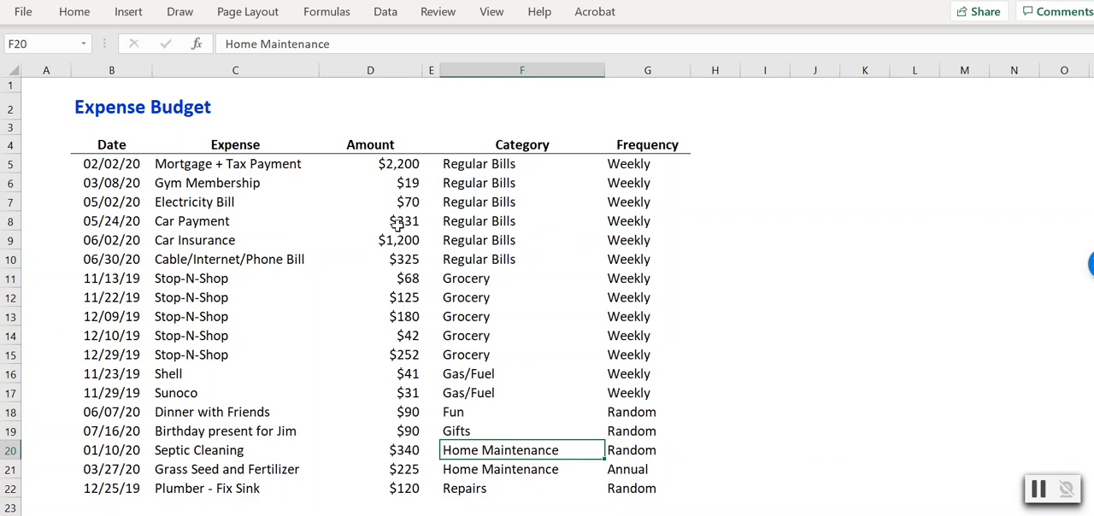
Add a second sort level on Amount, Largest to Smallest, beneath the Category level and sort the whole expense table.
left_click_drag(128, 145, 610, 494)
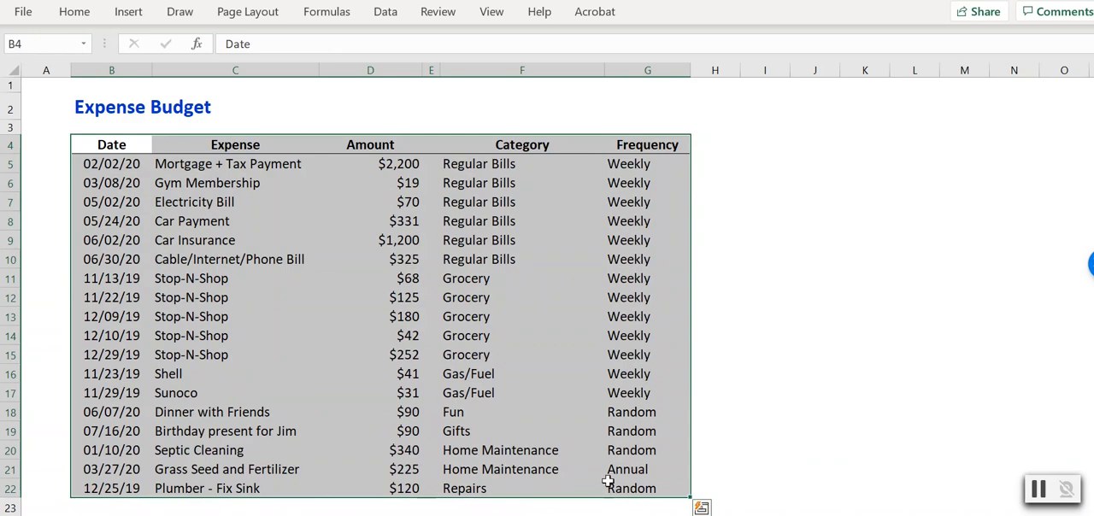
left_click(389, 13)
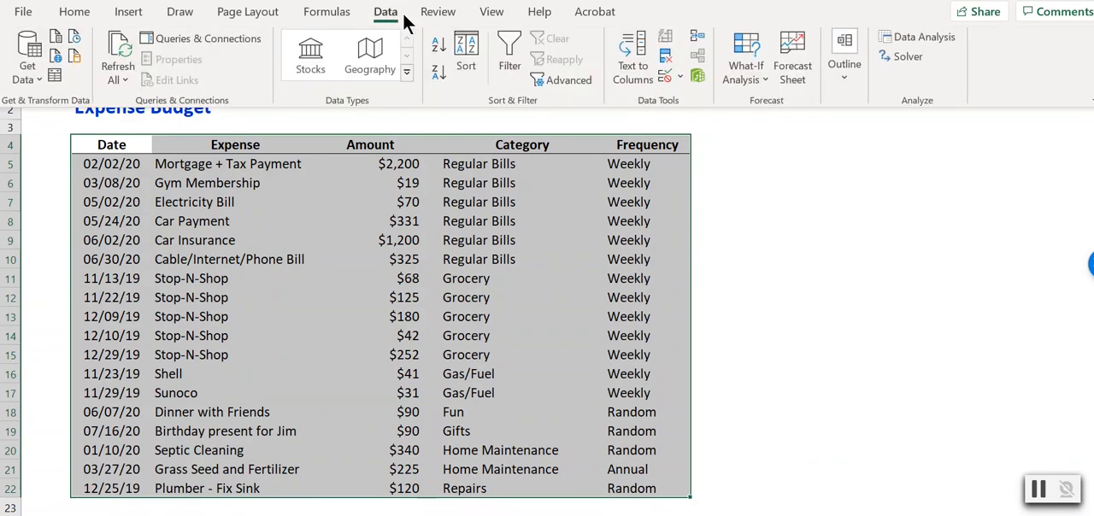
left_click(466, 60)
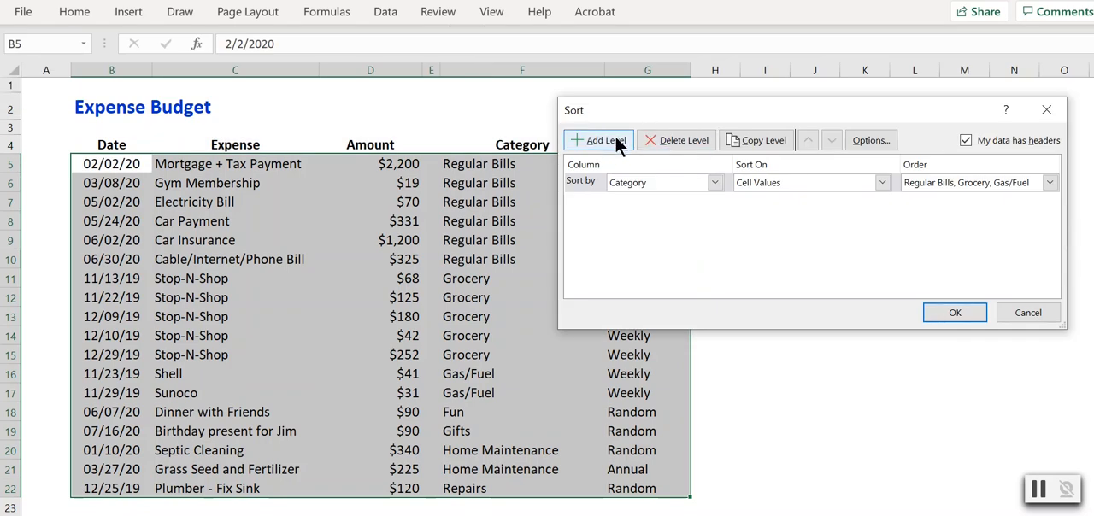
left_click(608, 139)
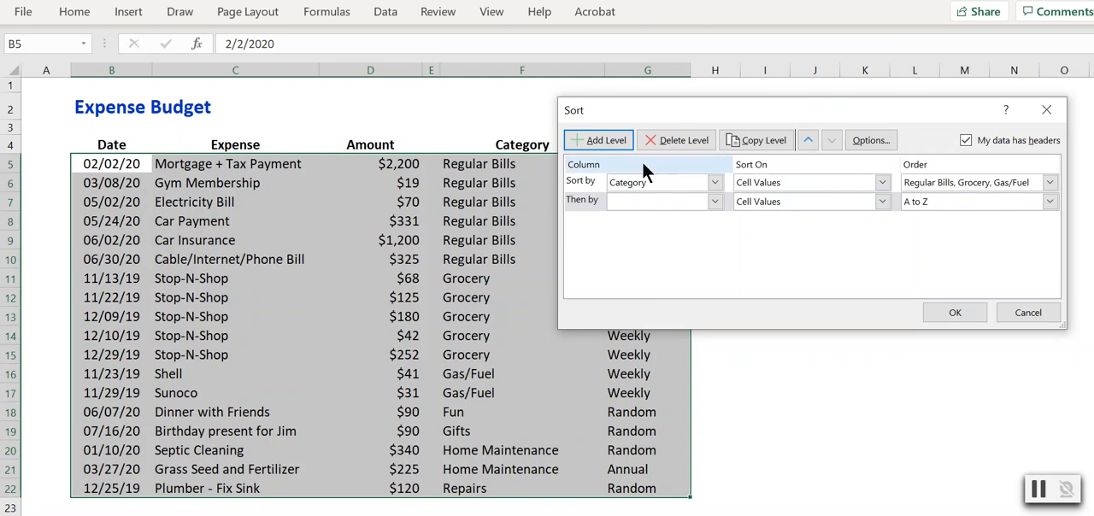
left_click(713, 203)
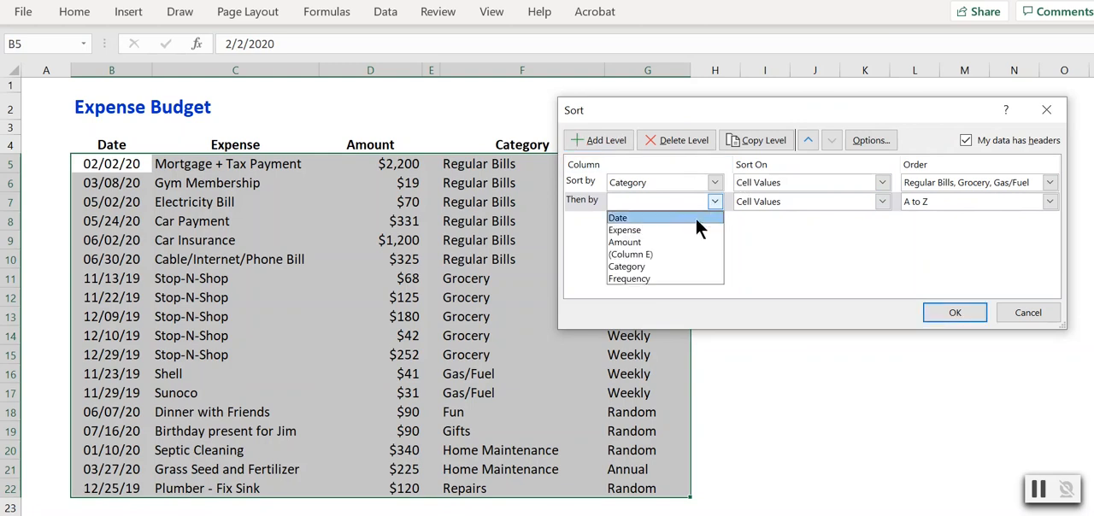
left_click(640, 243)
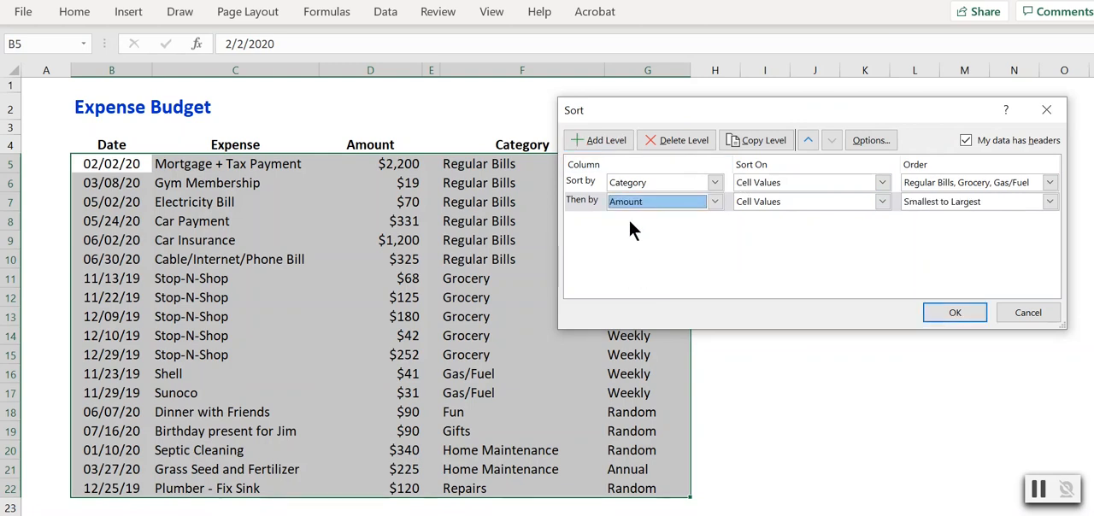
left_click(1008, 202)
left_click(962, 230)
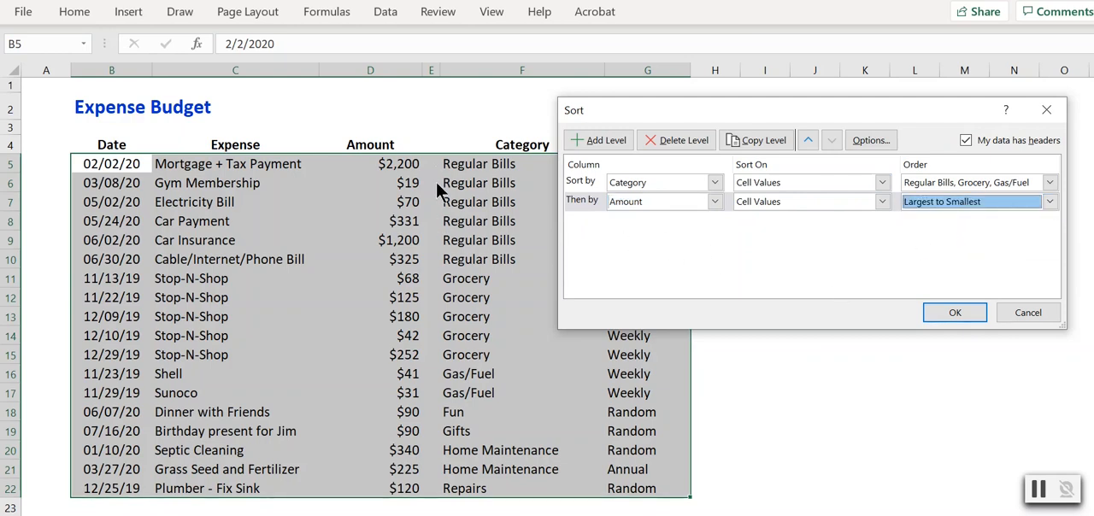
left_click(951, 312)
Check the category order and the order of the amounts within the Regular Bills and Grocery groups.
left_click_drag(498, 164, 469, 392)
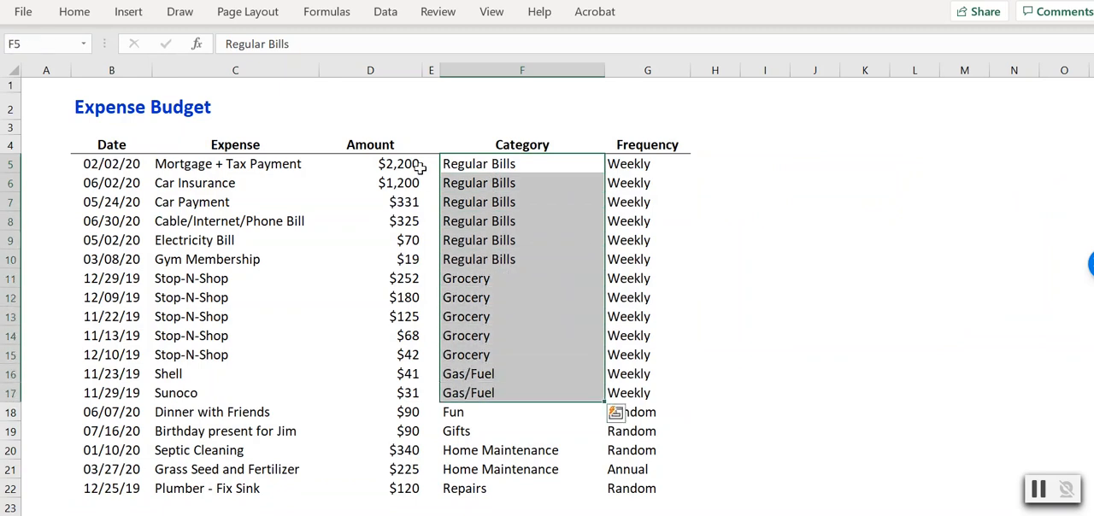
left_click_drag(410, 164, 398, 258)
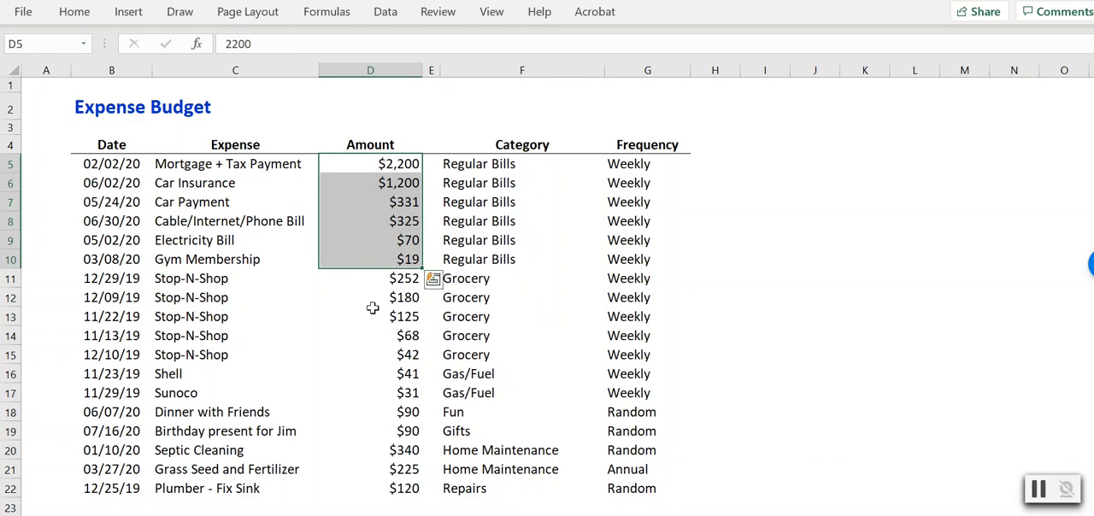
left_click_drag(397, 280, 380, 357)
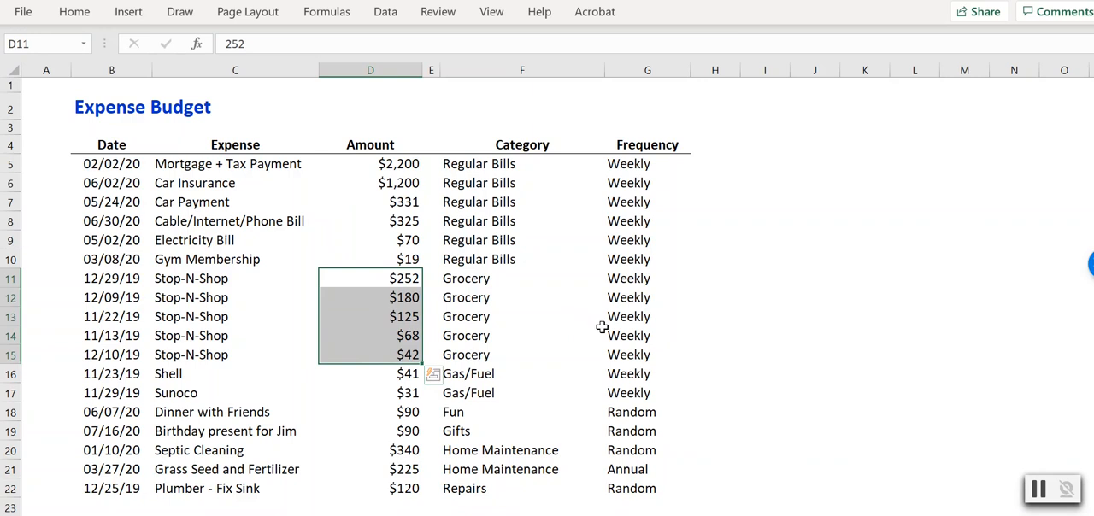
left_click(501, 144)
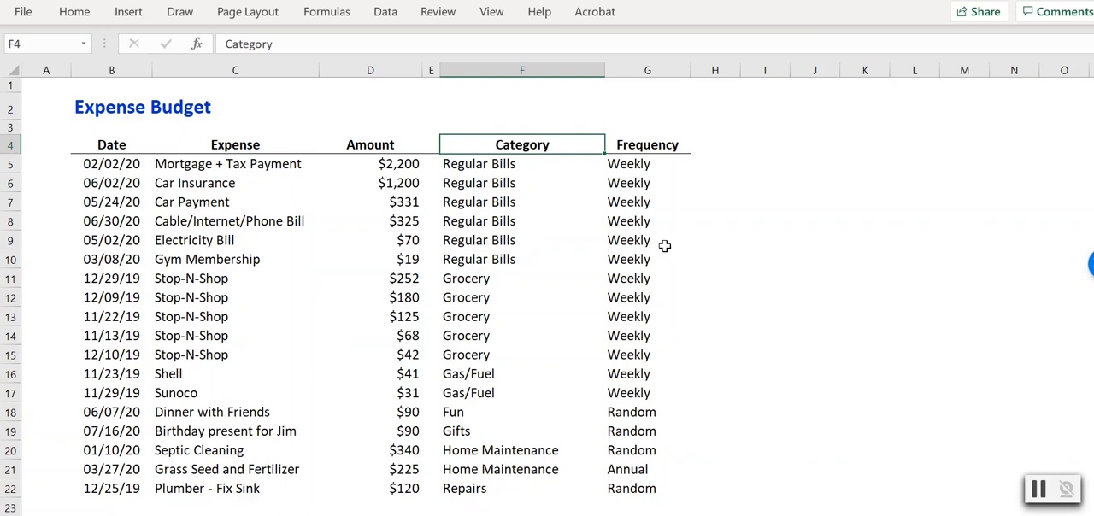
left_click(462, 169)
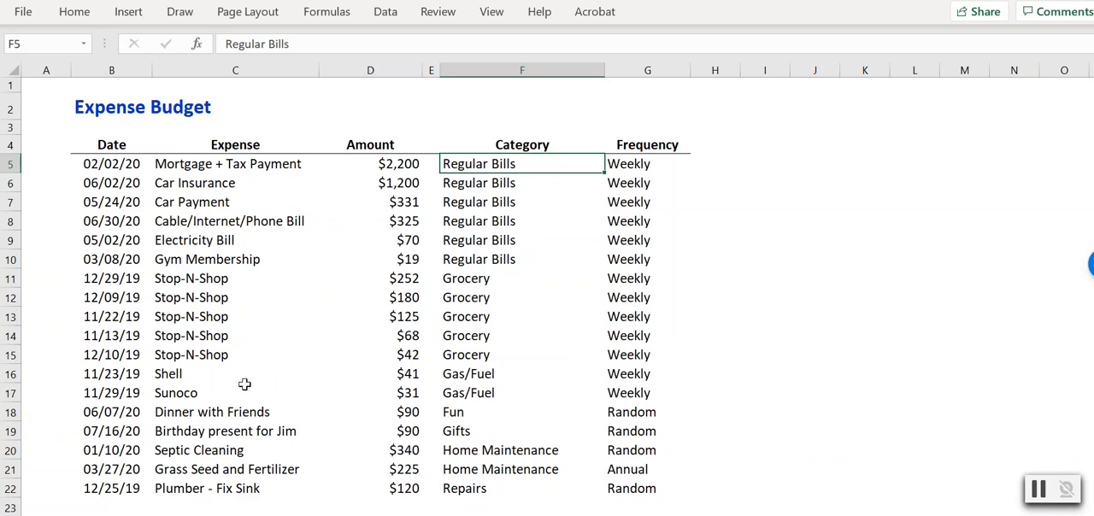
Fill the birthday present row of the expense table, from Date to Frequency, with standard yellow.
left_click_drag(109, 432, 628, 433)
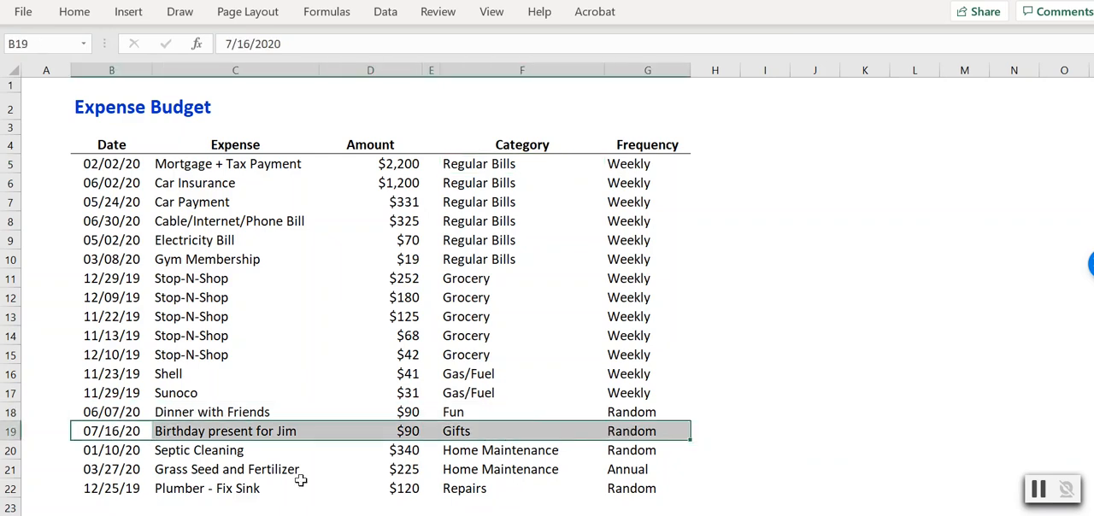
left_click(87, 19)
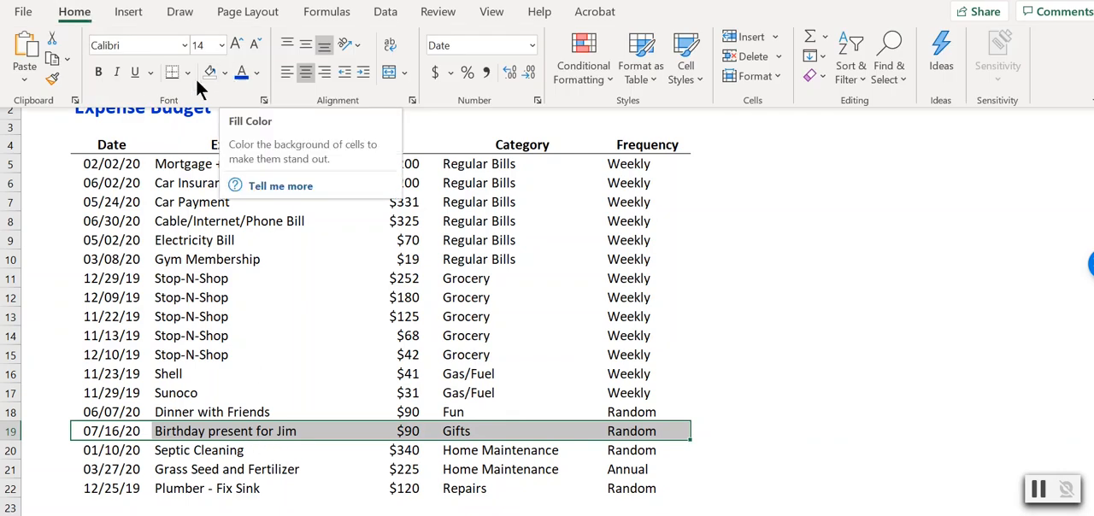
left_click(226, 75)
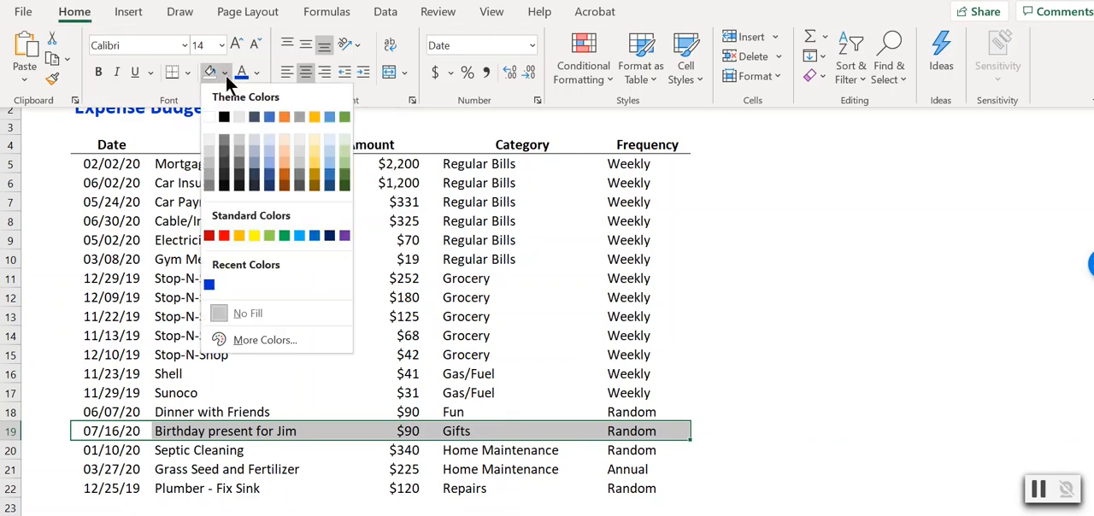
left_click(253, 235)
left_click(727, 278)
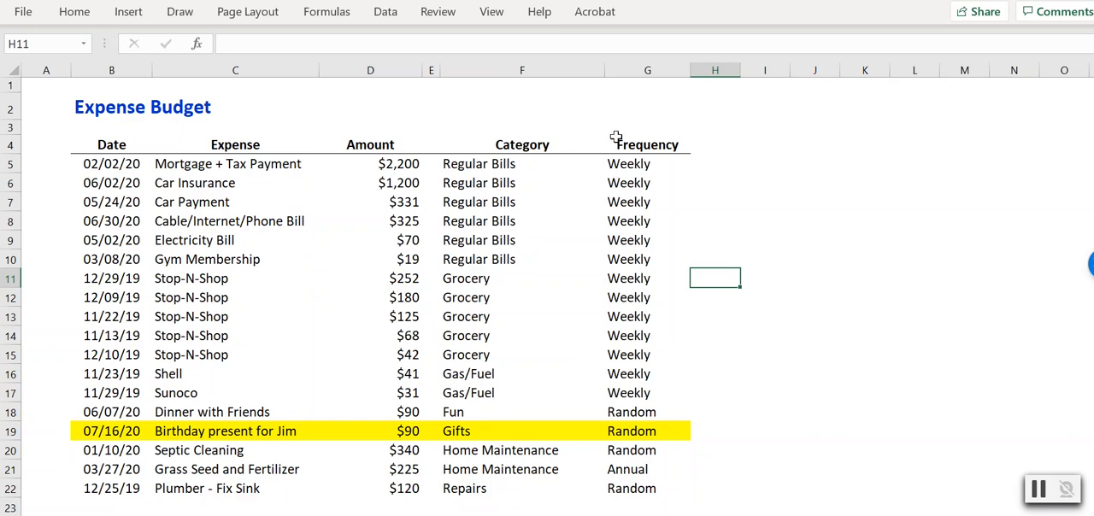
Reopen the Sort settings for the whole expense table and delete the existing Category and Amount levels.
left_click(482, 164)
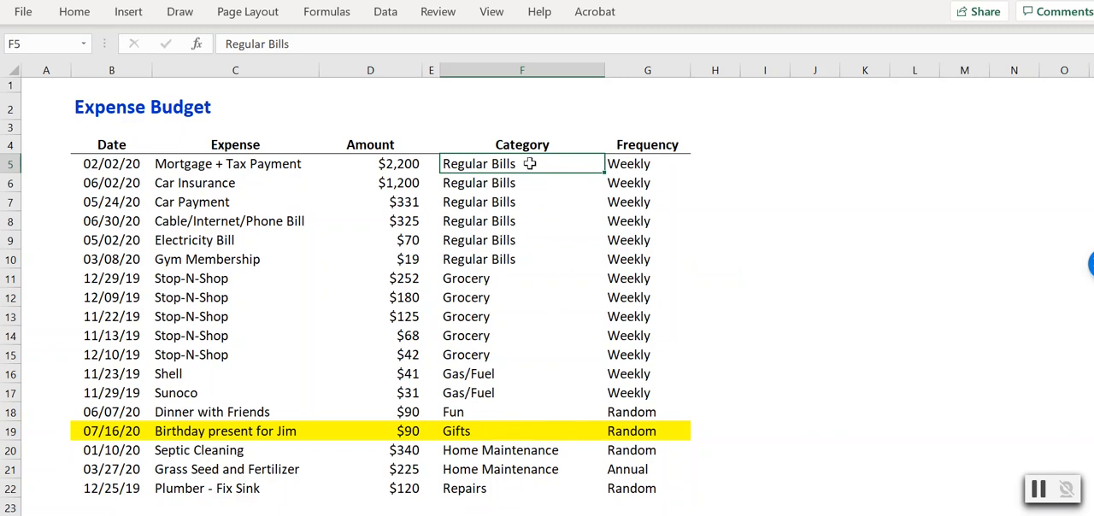
left_click_drag(96, 144, 623, 488)
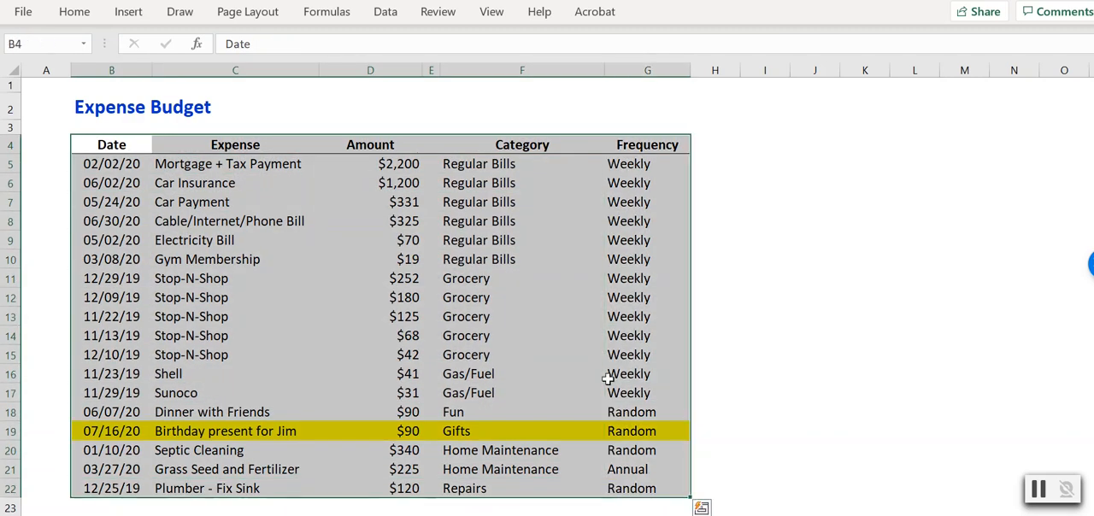
left_click(385, 11)
left_click(473, 51)
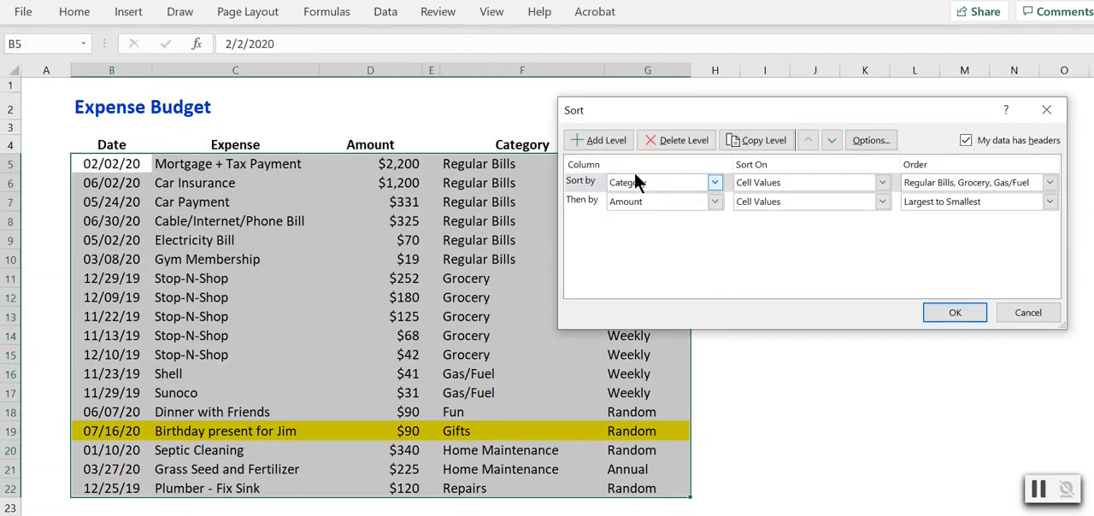
left_click(660, 140)
left_click(661, 140)
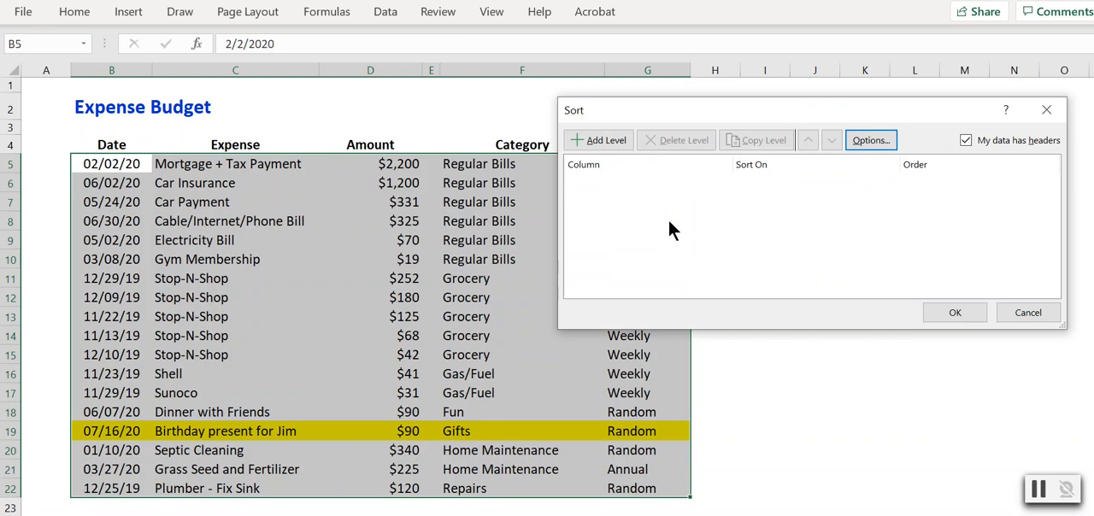
Add a sort level for Category based on Cell Color, with yellow placed On Top.
left_click(601, 141)
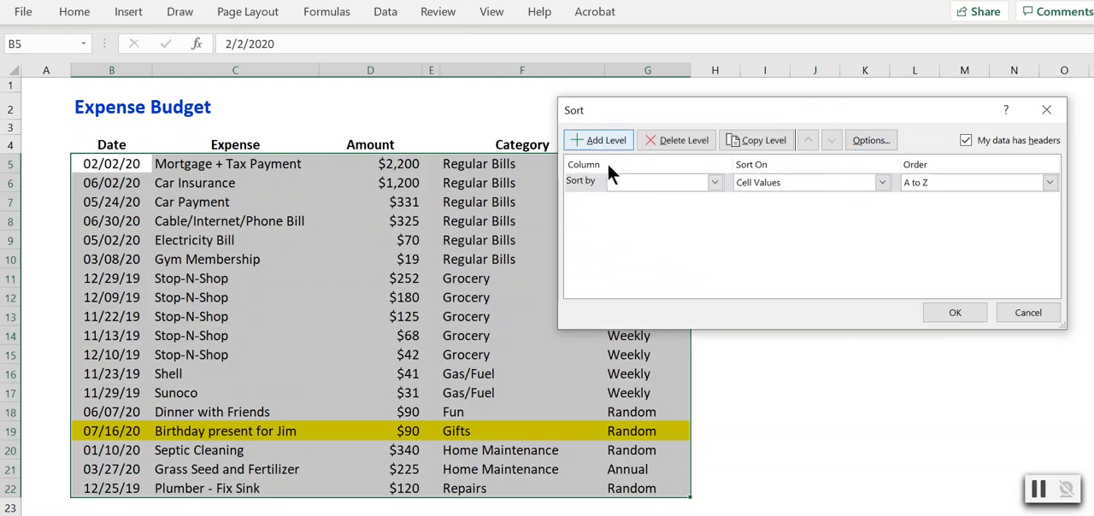
left_click(714, 182)
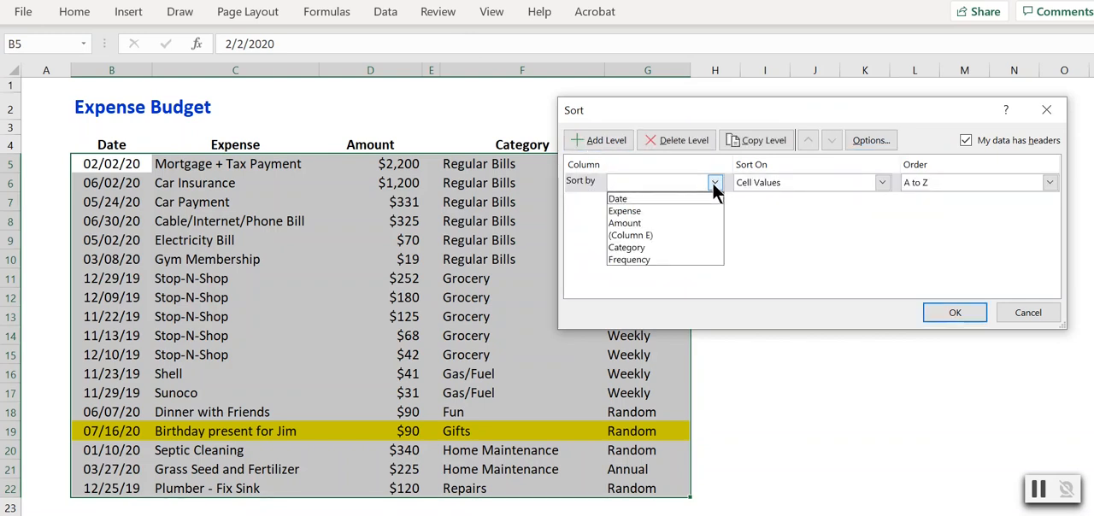
left_click(659, 247)
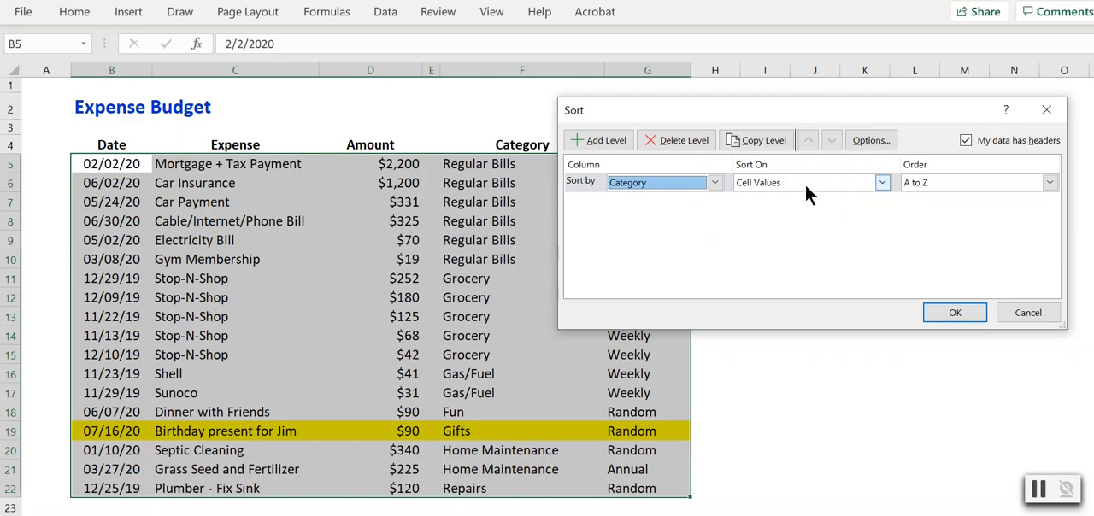
left_click(753, 194)
left_click(883, 182)
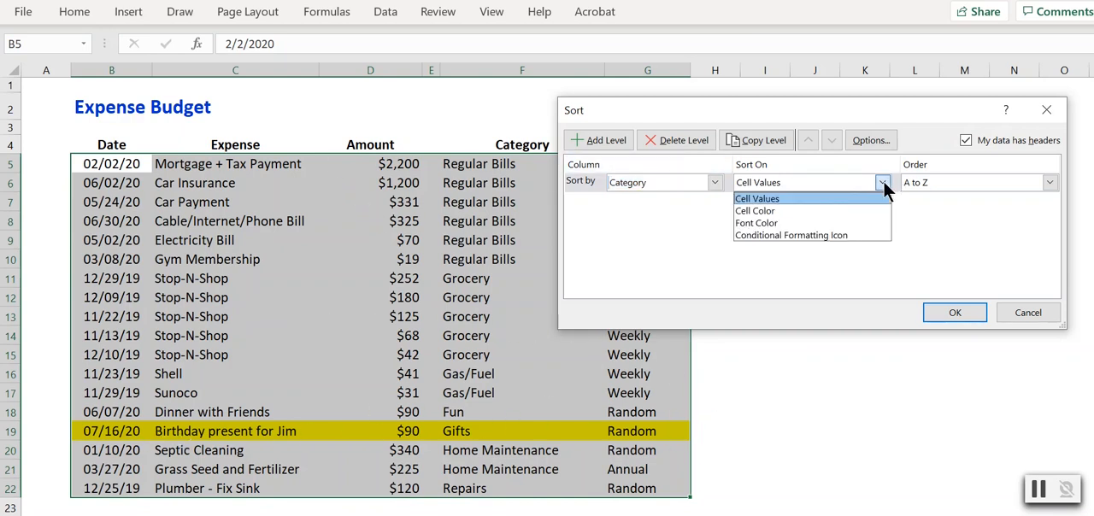
left_click(827, 219)
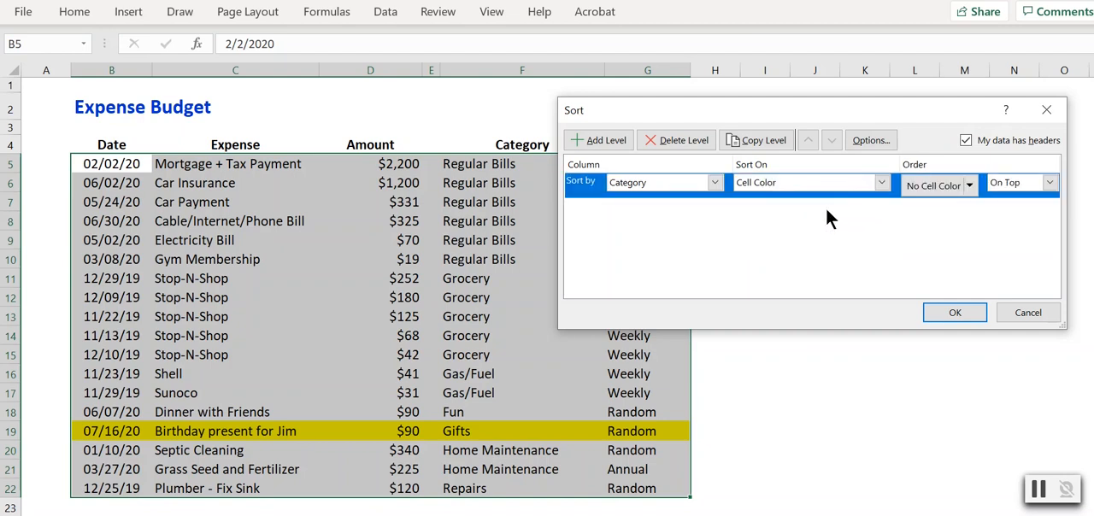
left_click(971, 186)
left_click(909, 240)
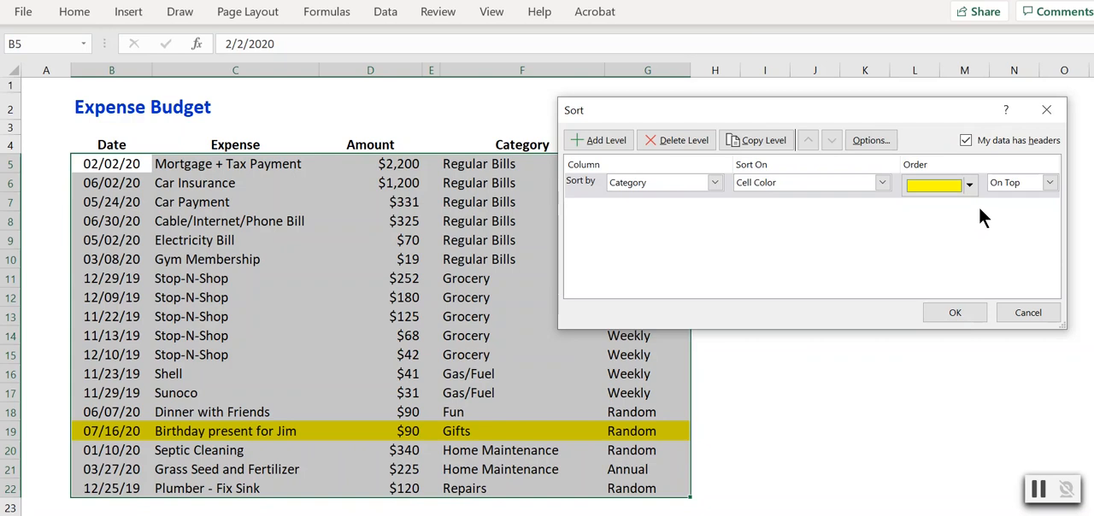
Add a second level on Category cell values using the custom list Regular Bills, Grocery, Gas/Fuel, and sort the table.
left_click(599, 138)
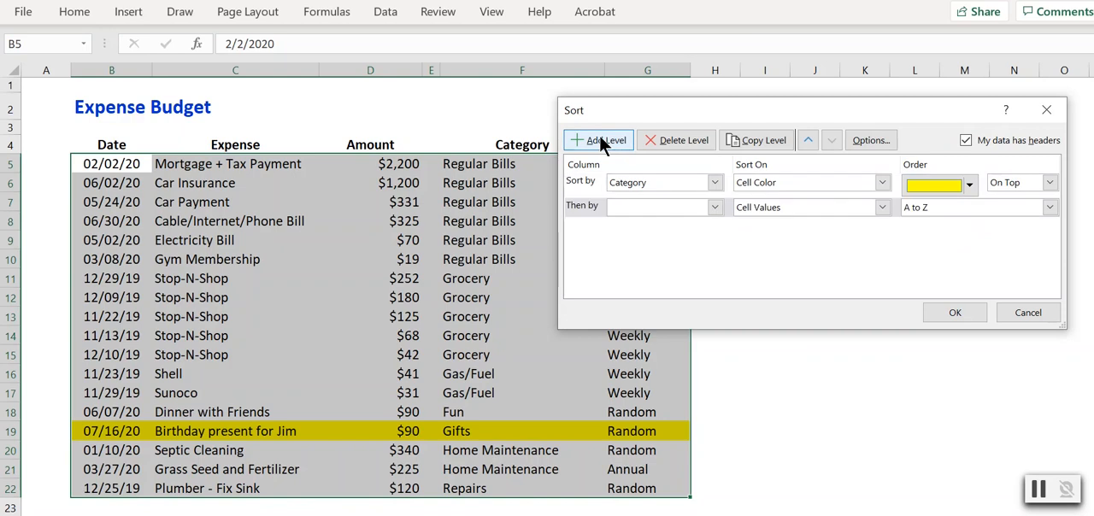
left_click(717, 205)
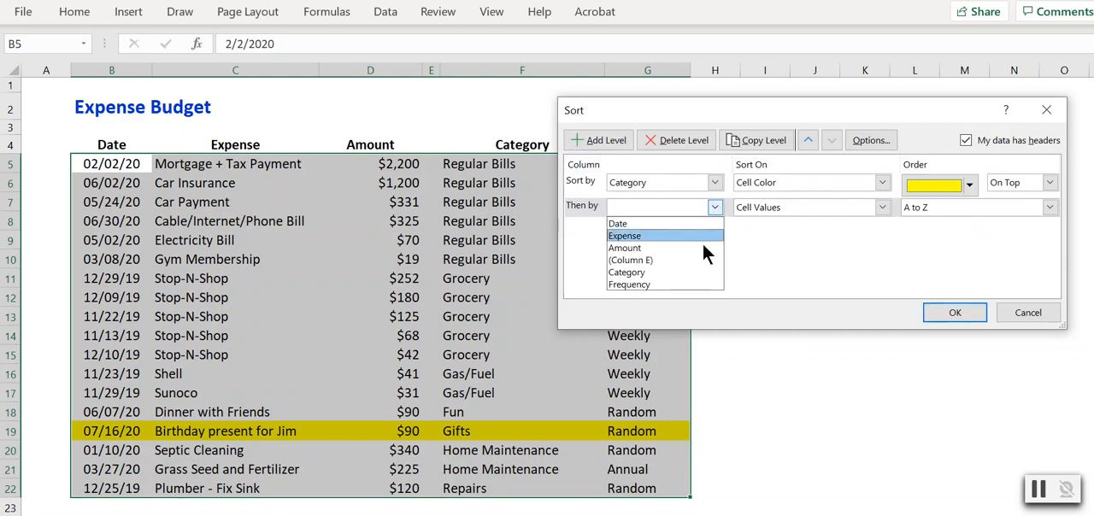
left_click(663, 270)
left_click(1048, 207)
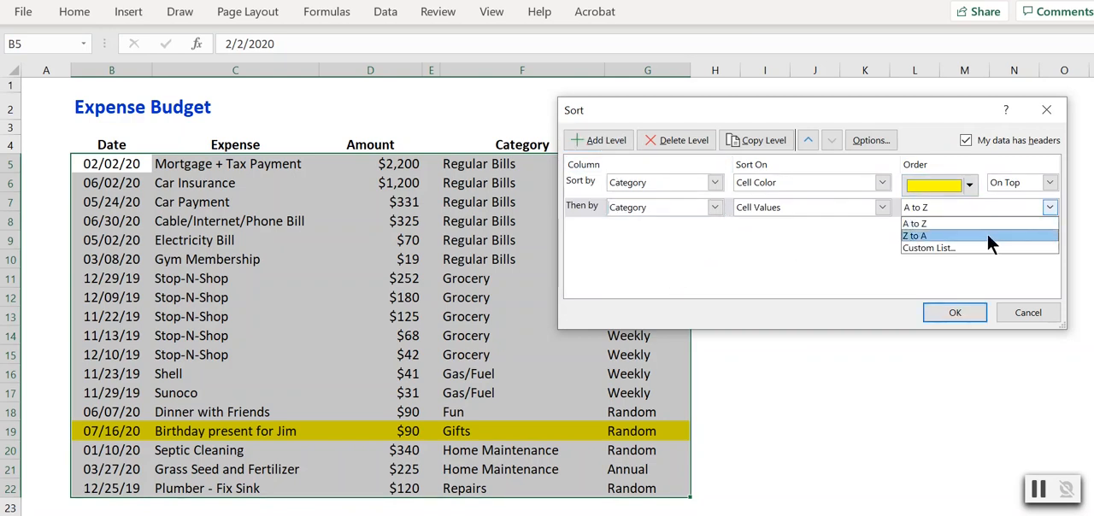
left_click(933, 250)
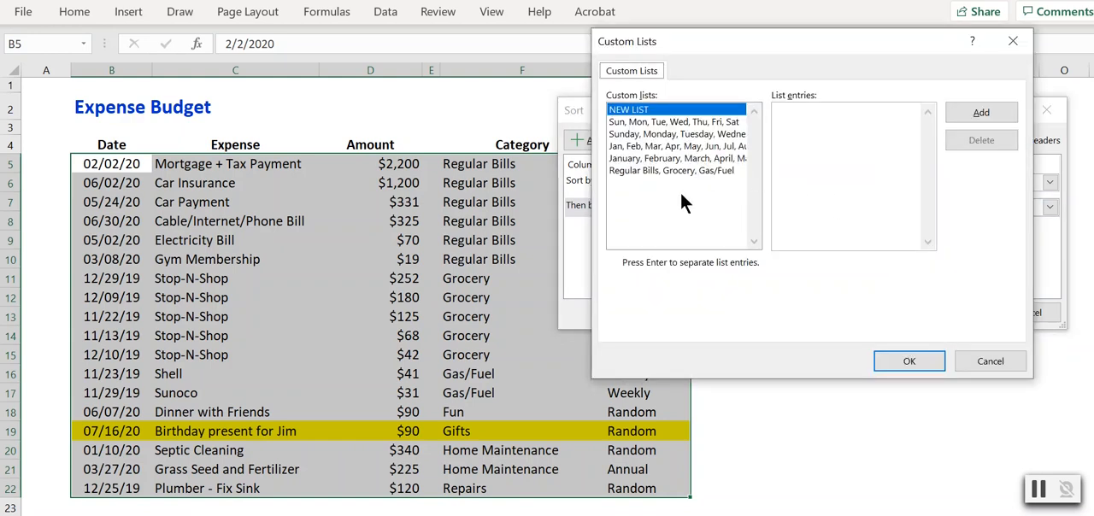
left_click(634, 171)
left_click(893, 361)
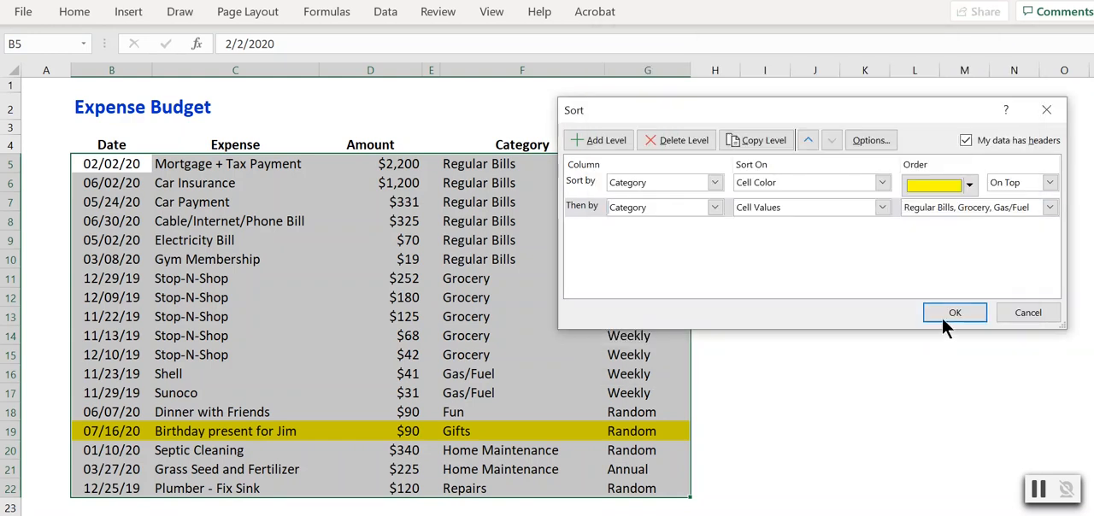
left_click(949, 306)
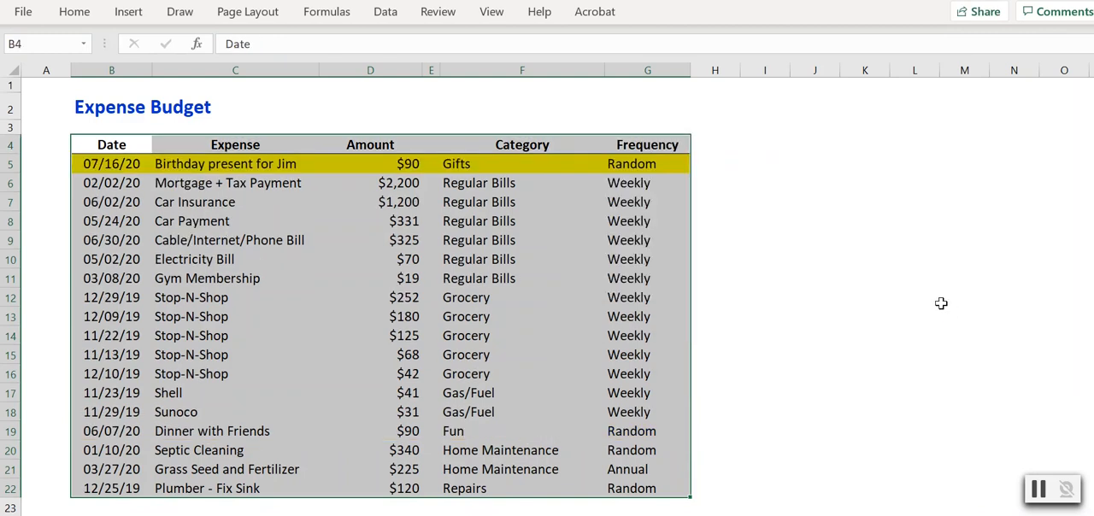
Check the position of the yellow row and the order of the categories in the rows beneath it.
left_click(642, 172)
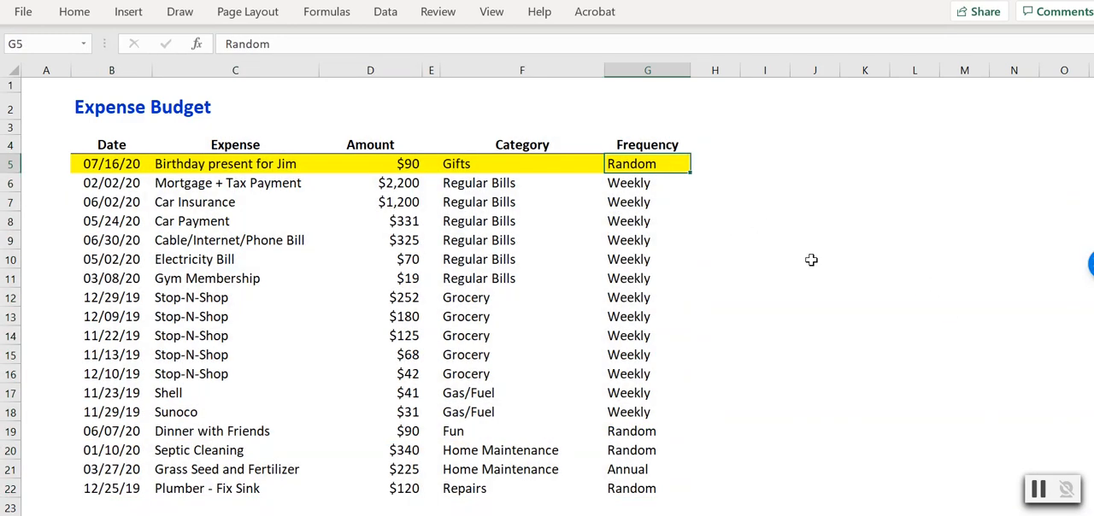
key("Left")
key("Left")
key("Left")
key("Left")
key("Left")
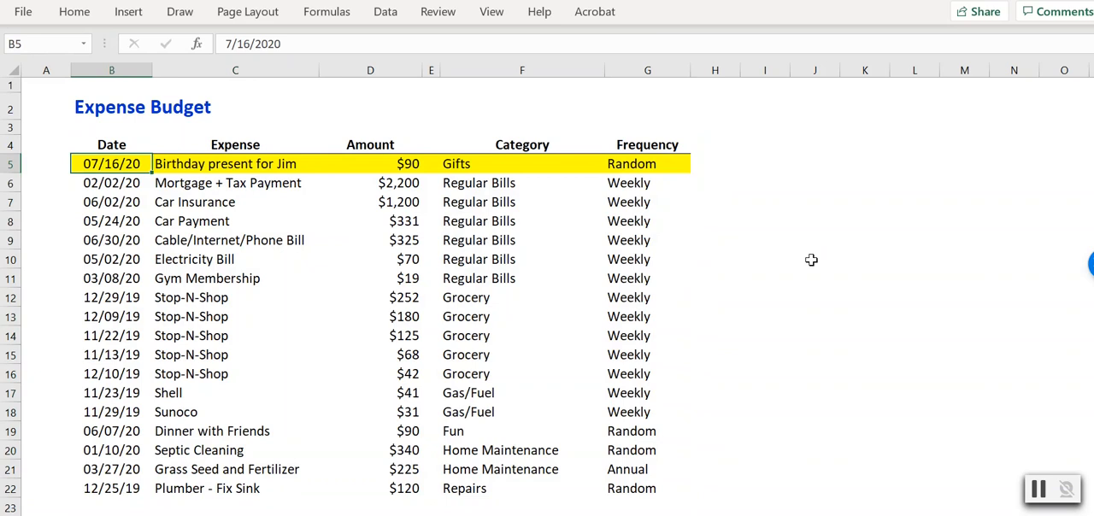
key("Right")
key("Right")
key("Left")
key("Left")
key("Left")
key("Left")
key("Down")
key("Right")
key("Right")
key("Right")
key("Down")
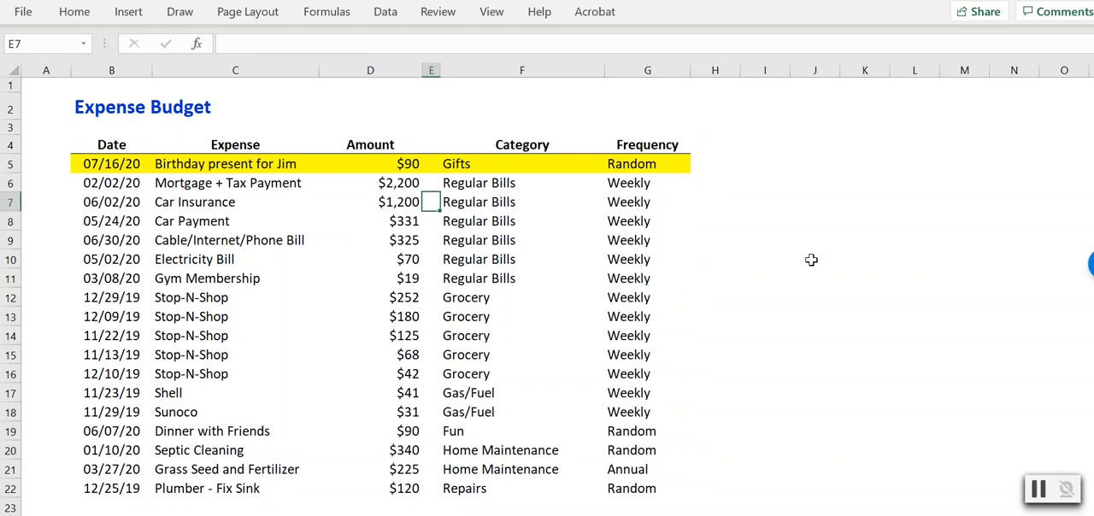
key("Right")
key("Up")
key("Down")
key("Down")
key("Down")
key("Down")
key("Down")
key("Up")
key("Up")
key("Up")
key("Up")
key("Up")
key("Up")
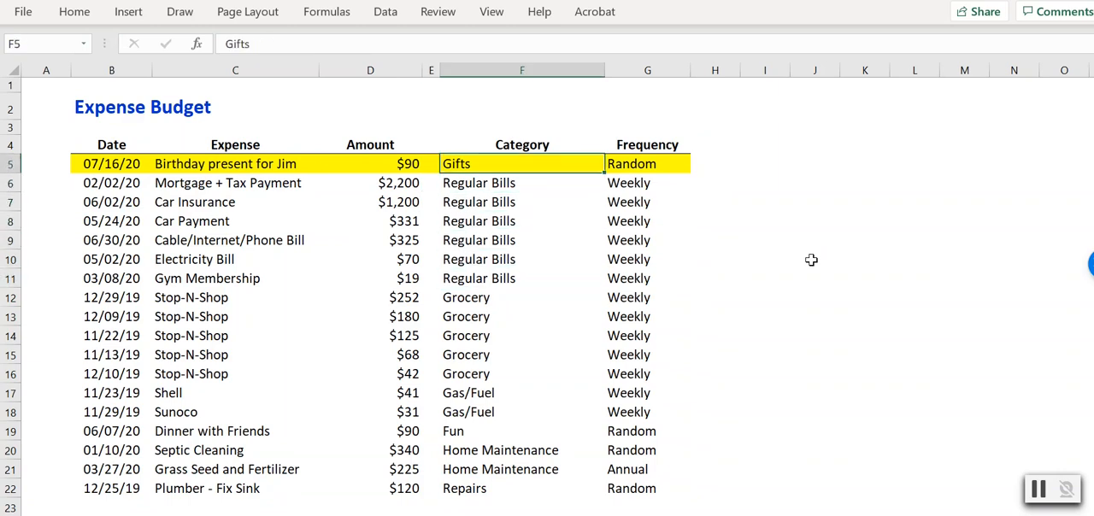